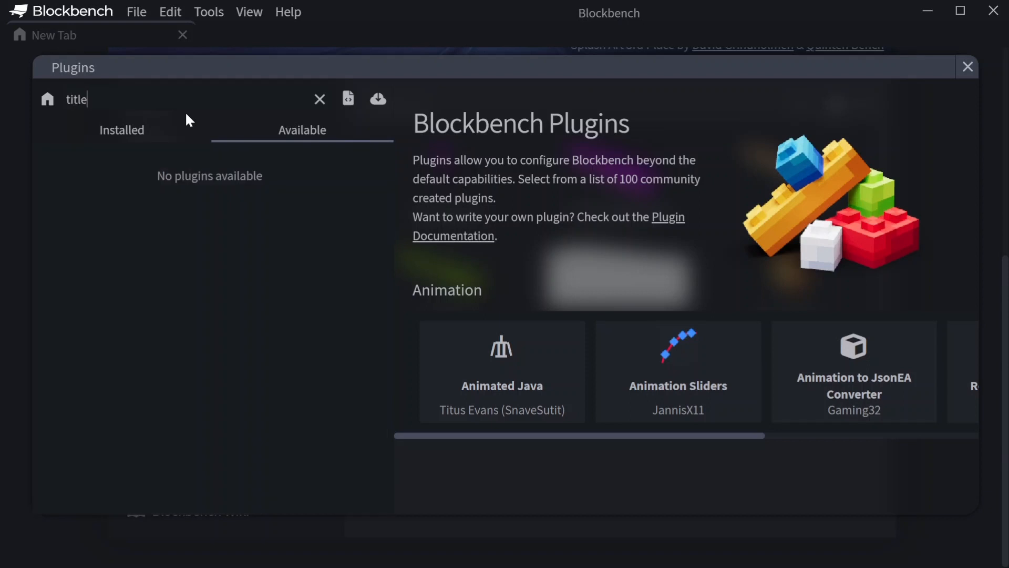
Step: Check that the Minecraft Title Generator plugin is installed and leave the plugin browser
{"action": "left_click", "coordinate": [158, 129]}
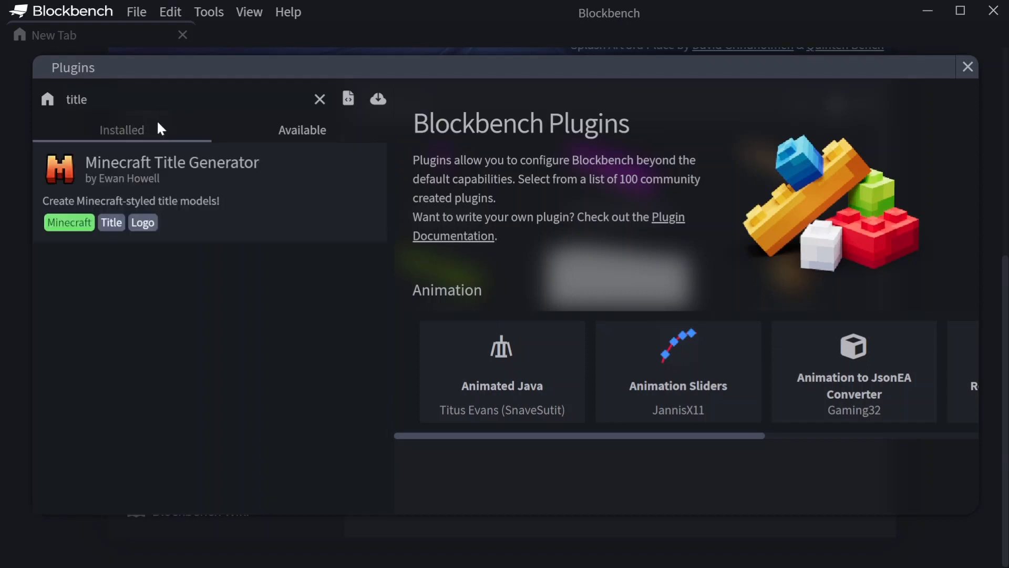
{"action": "left_click", "coordinate": [241, 176]}
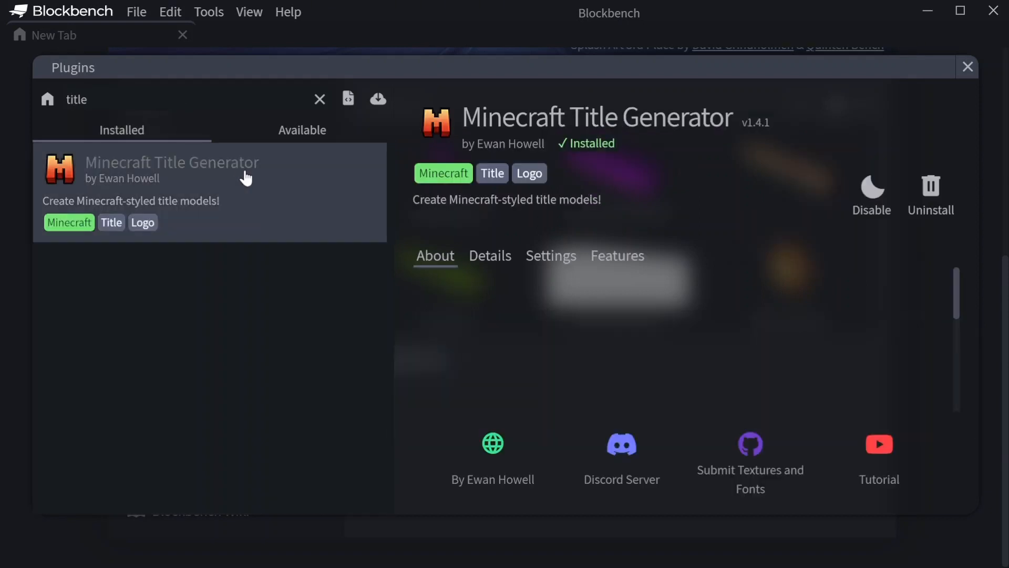
{"action": "left_click", "coordinate": [308, 131]}
{"action": "left_click", "coordinate": [199, 134]}
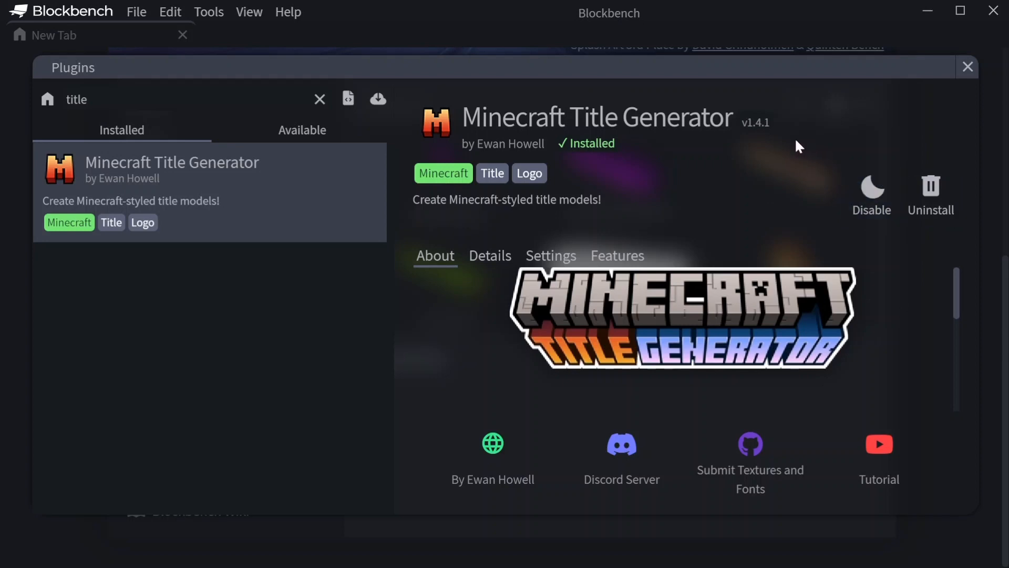
{"action": "left_click", "coordinate": [968, 67]}
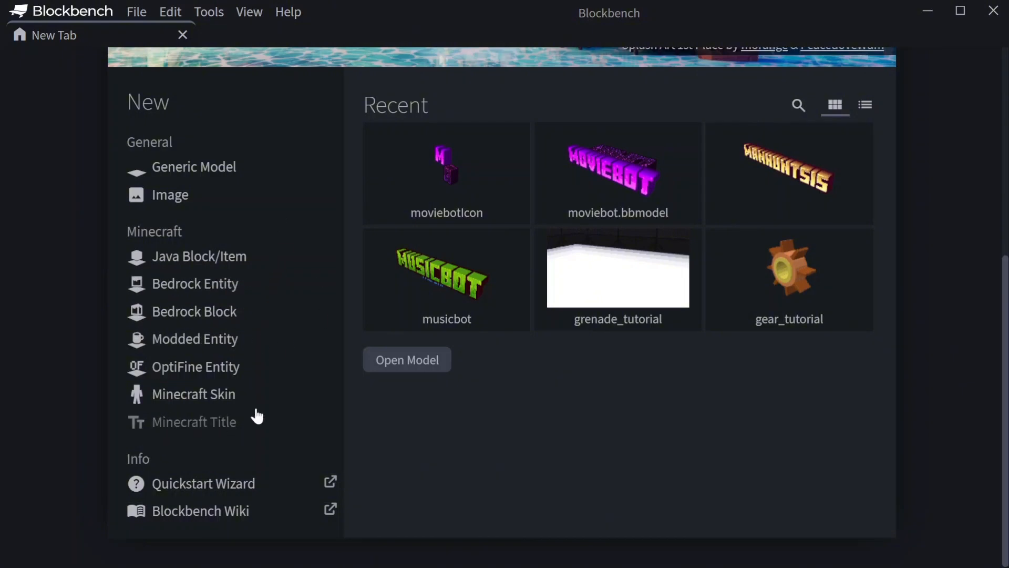
Step: Create a new Minecraft Title with the text "Free D Modeling" and look up the font's available characters
{"action": "left_click", "coordinate": [173, 423]}
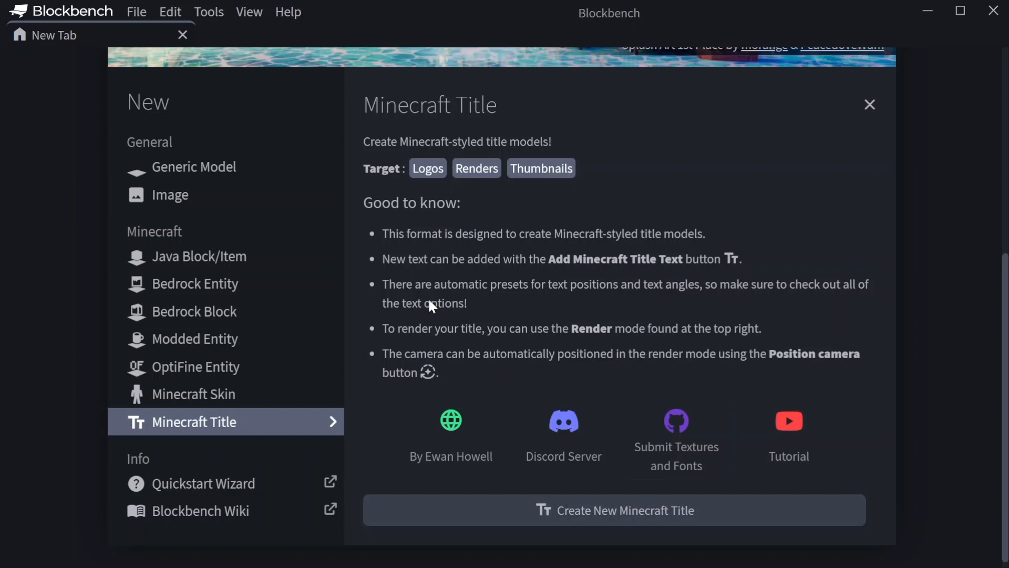
{"action": "left_click", "coordinate": [629, 519]}
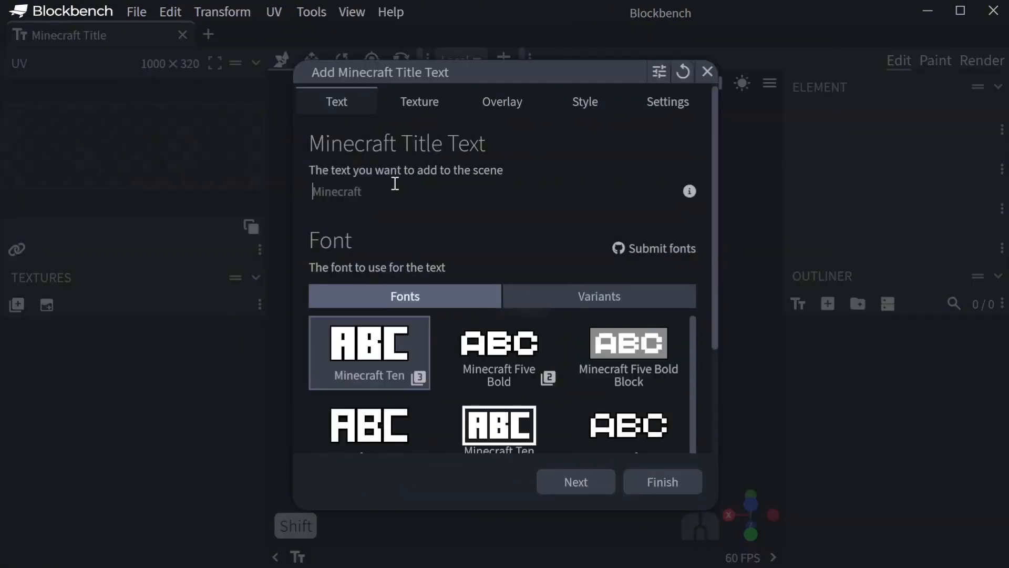
{"action": "type", "text": "Free D Modeling"}
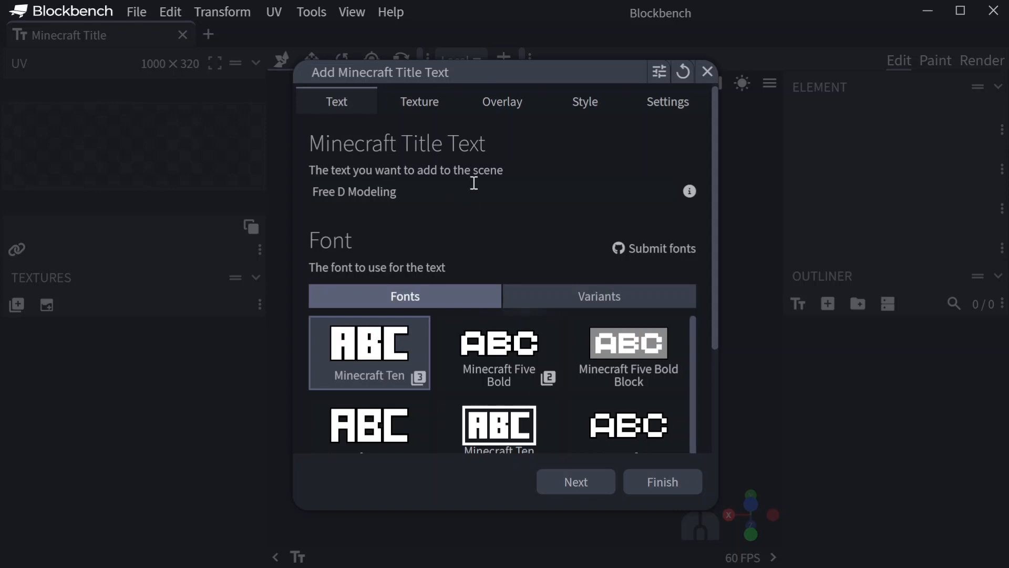
{"action": "left_click", "coordinate": [691, 192]}
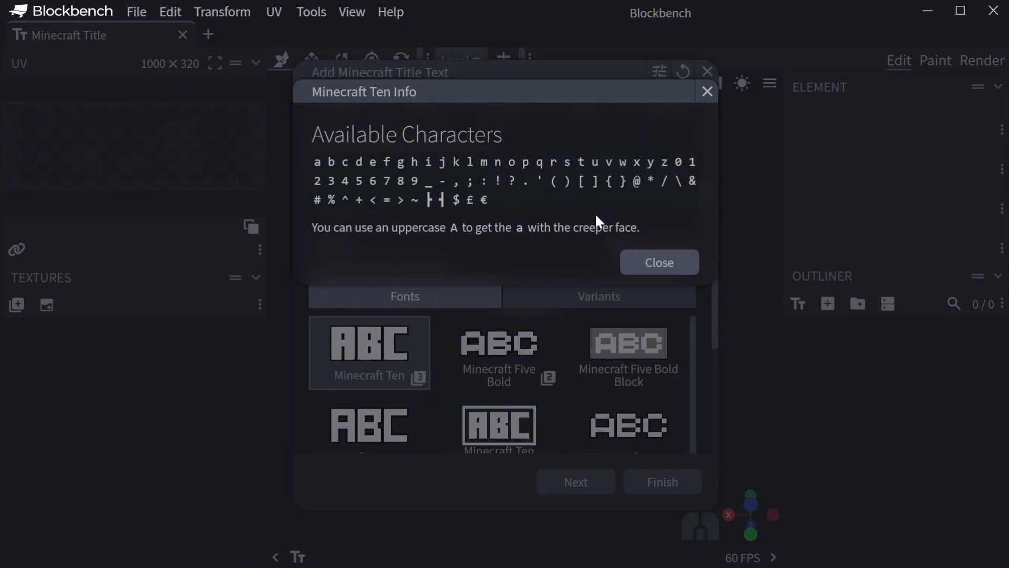
{"action": "left_click", "coordinate": [660, 262]}
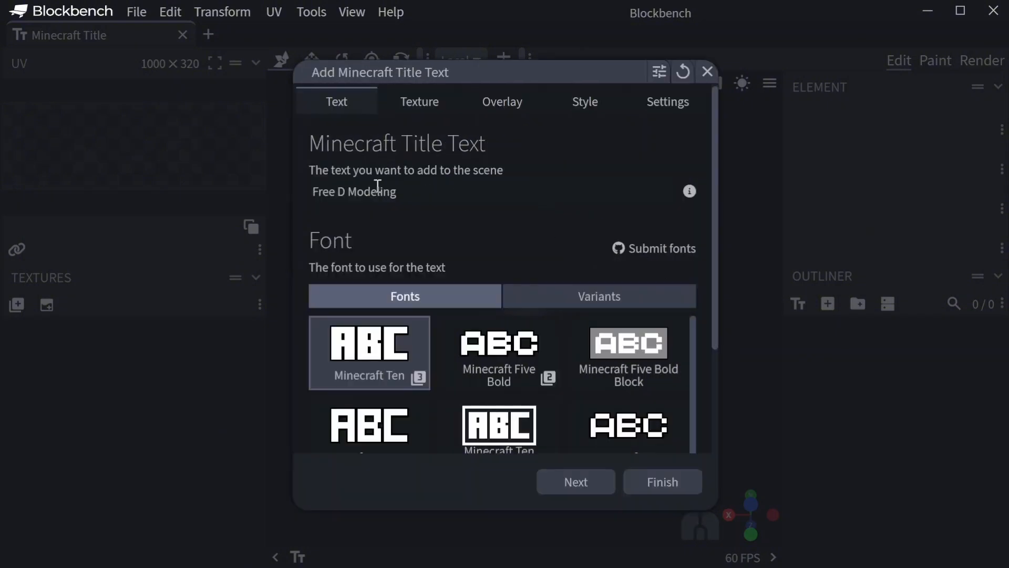
Step: Try the Minecraft Dungeons, Minecraft Seven, Minecraft Gui and Minecraft Ten Outline fonts and return to Minecraft Ten
{"action": "scroll", "coordinate": [541, 112], "scroll_direction": "down", "scroll_amount": 3}
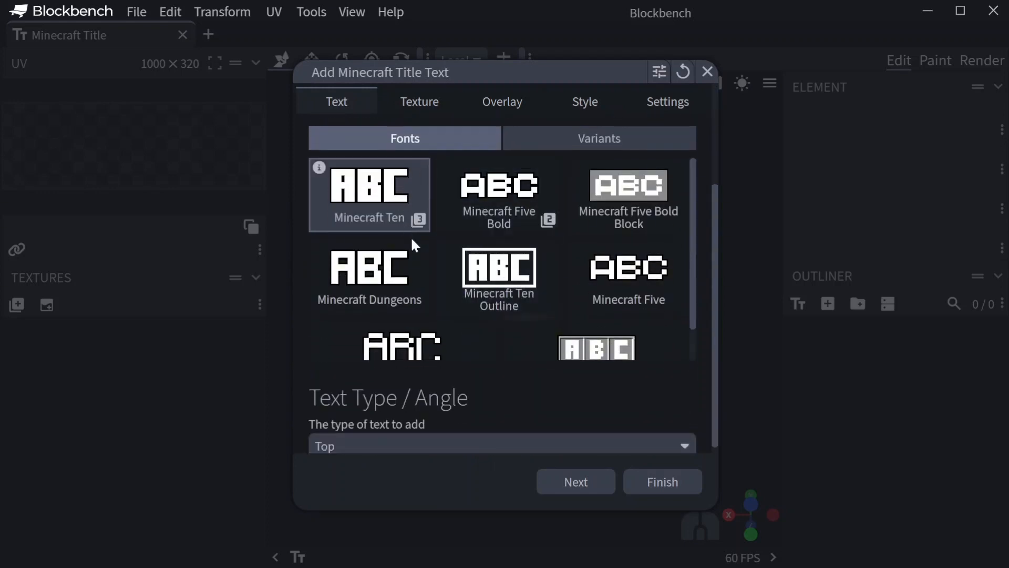
{"action": "scroll", "coordinate": [416, 232], "scroll_direction": "down", "scroll_amount": 1}
{"action": "left_click", "coordinate": [426, 251]}
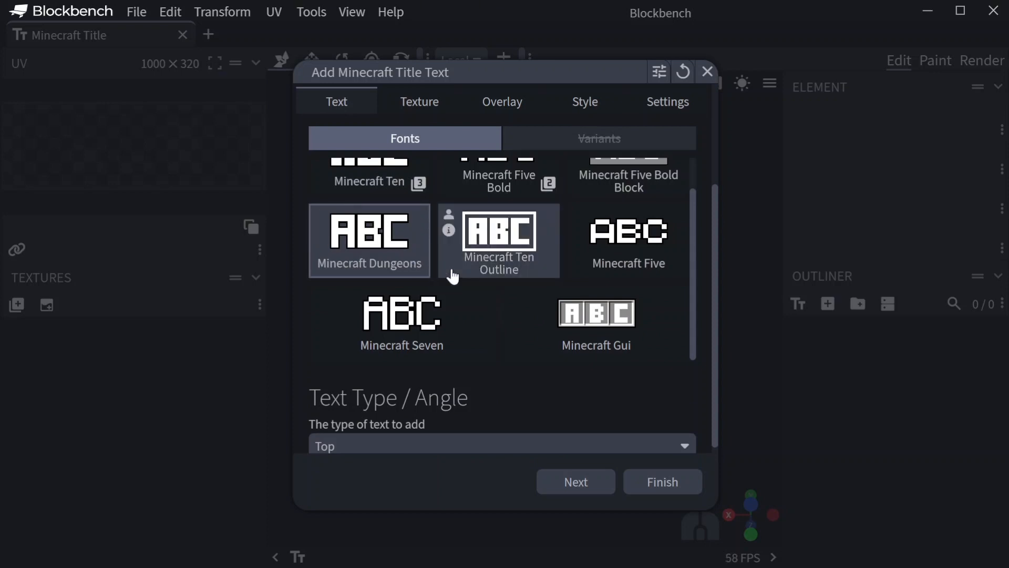
{"action": "left_click", "coordinate": [450, 301]}
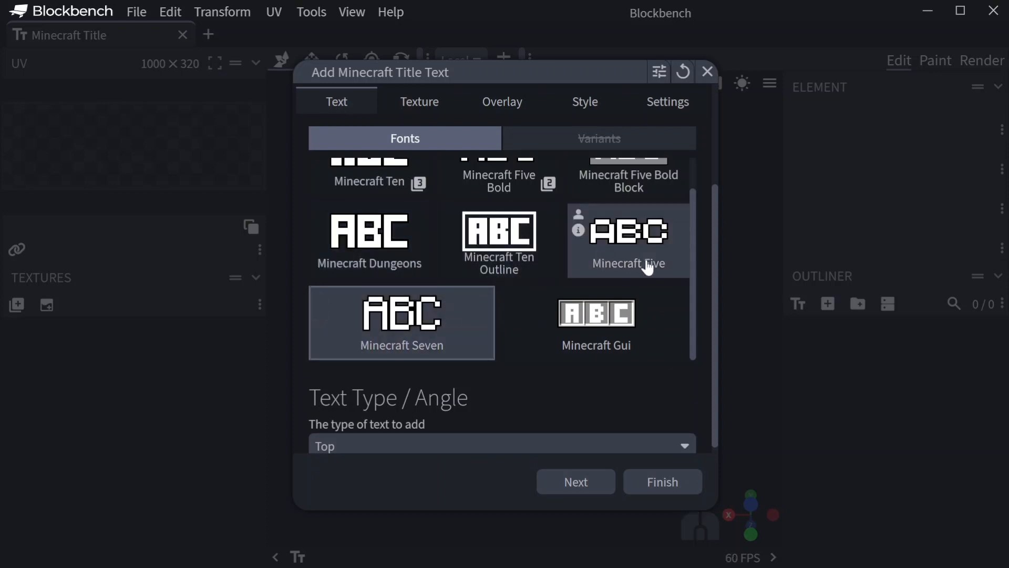
{"action": "scroll", "coordinate": [634, 303], "scroll_direction": "up", "scroll_amount": 1}
{"action": "left_click", "coordinate": [597, 344]}
{"action": "left_click", "coordinate": [499, 274]}
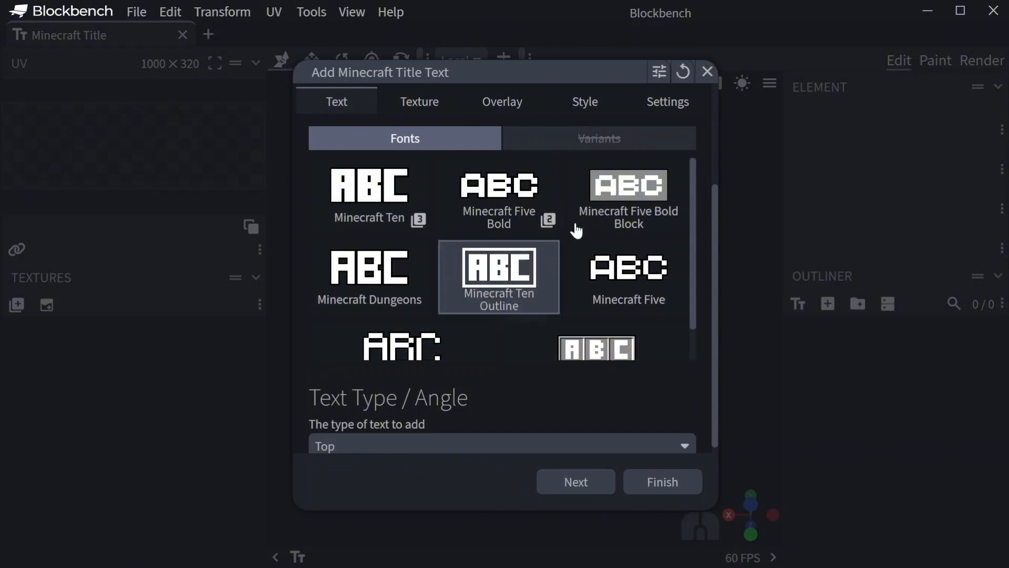
{"action": "left_click", "coordinate": [392, 194]}
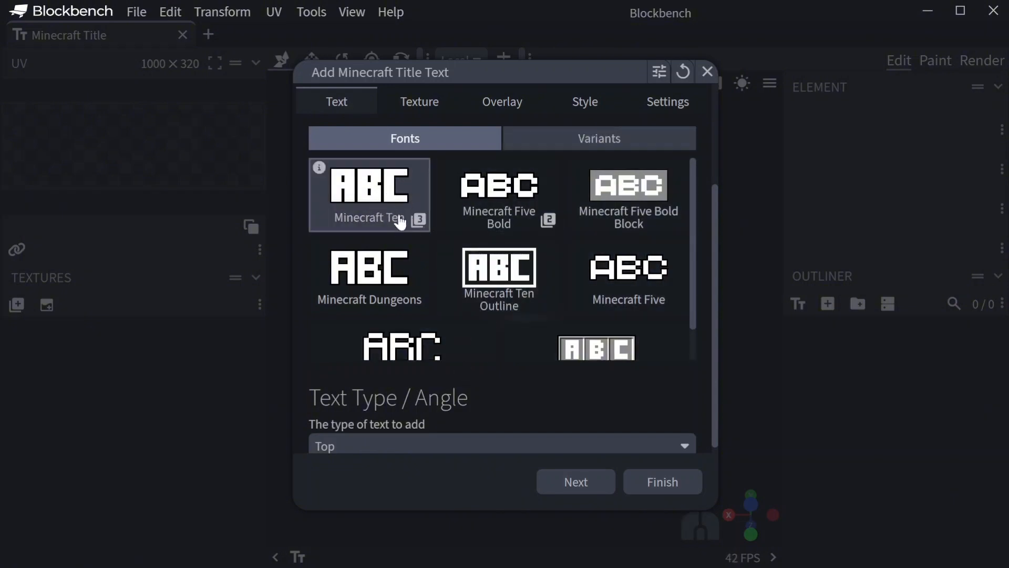
Step: Choose Top as the text type for the title
{"action": "scroll", "coordinate": [454, 405], "scroll_direction": "down", "scroll_amount": 3}
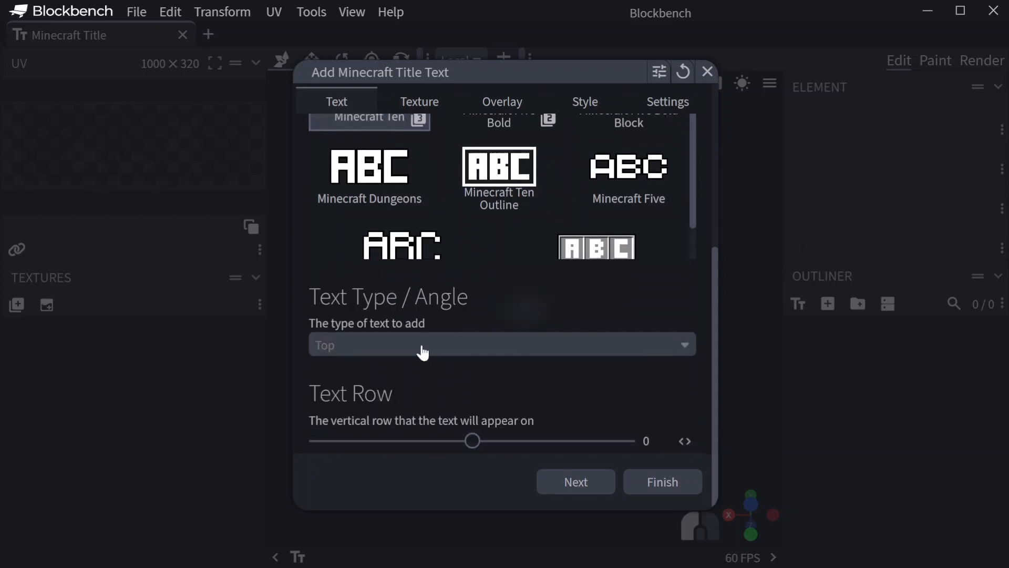
{"action": "left_click", "coordinate": [421, 350]}
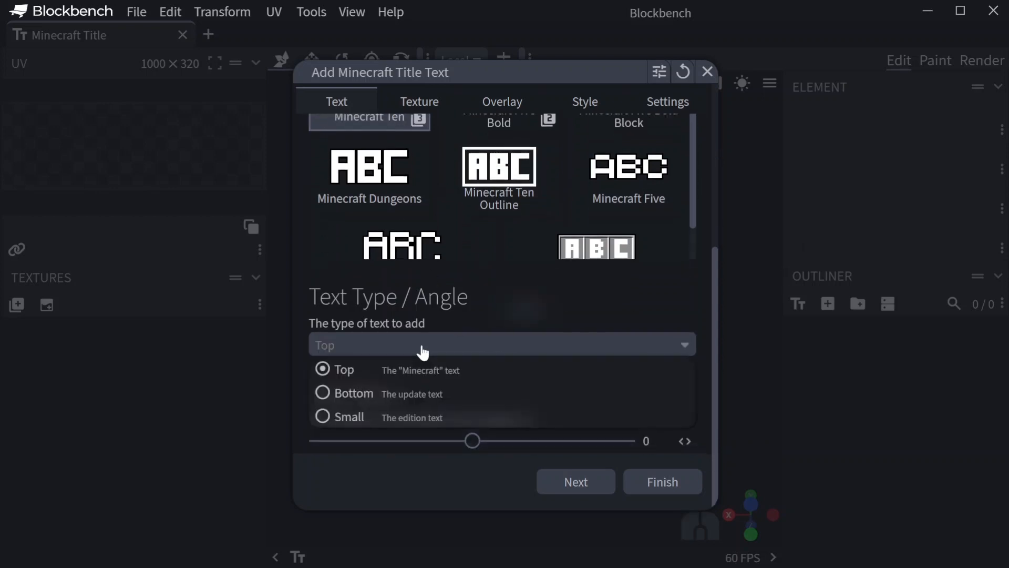
{"action": "left_click", "coordinate": [399, 371]}
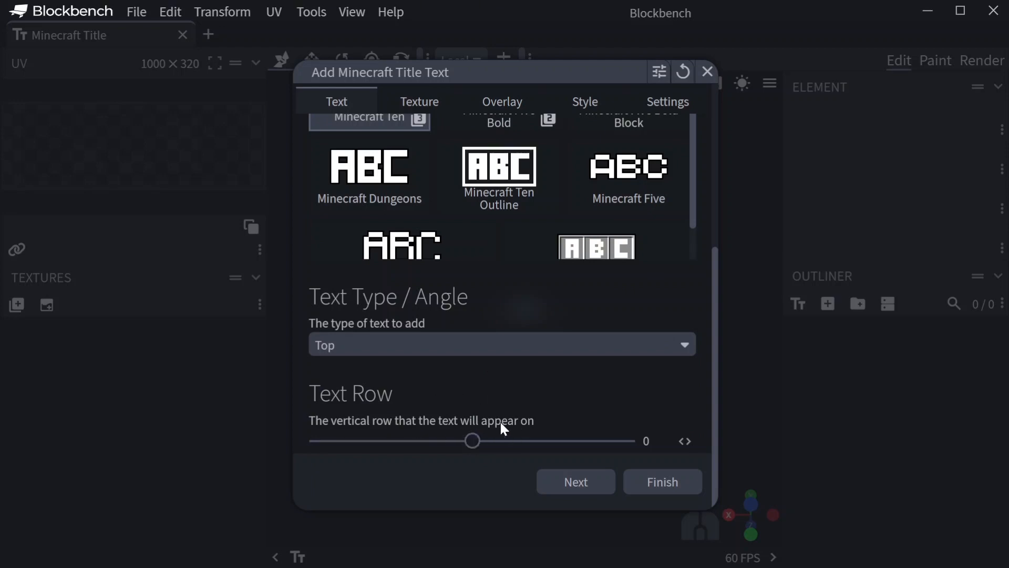
Step: Apply the Oxidising Copper variant of the Copper texture to the title text
{"action": "left_click", "coordinate": [408, 101]}
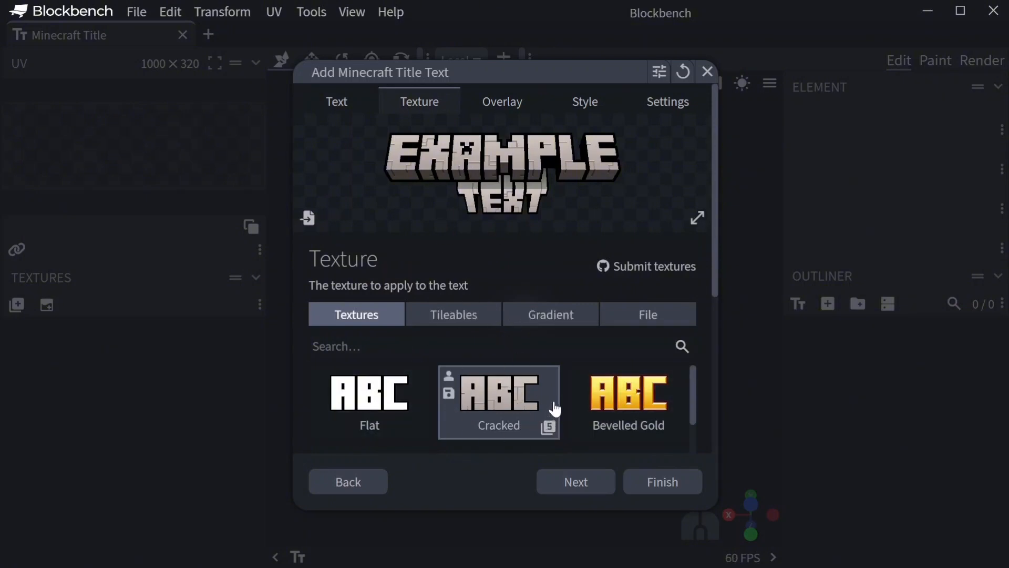
{"action": "scroll", "coordinate": [507, 409], "scroll_direction": "down", "scroll_amount": 2}
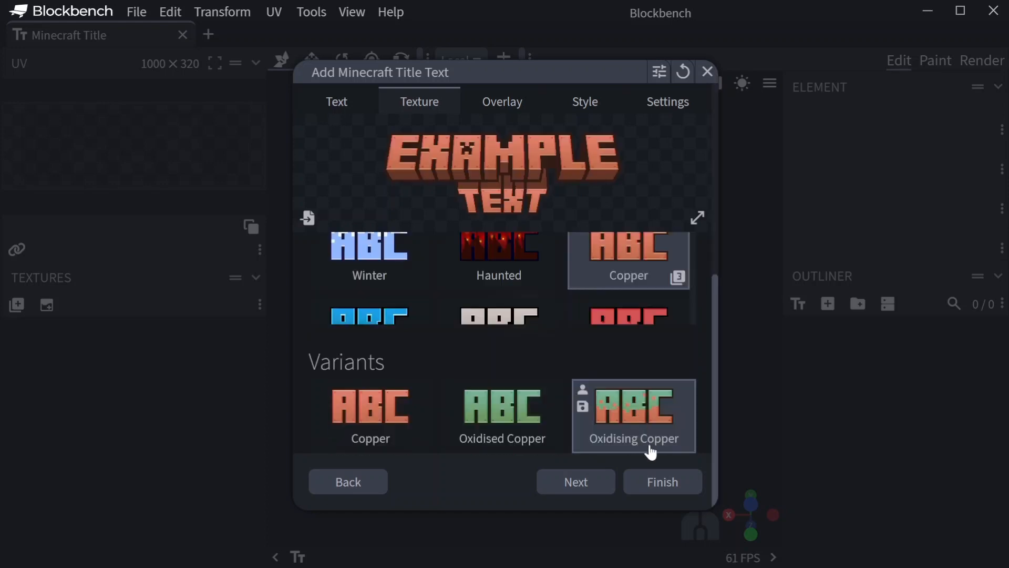
{"action": "left_click", "coordinate": [651, 447]}
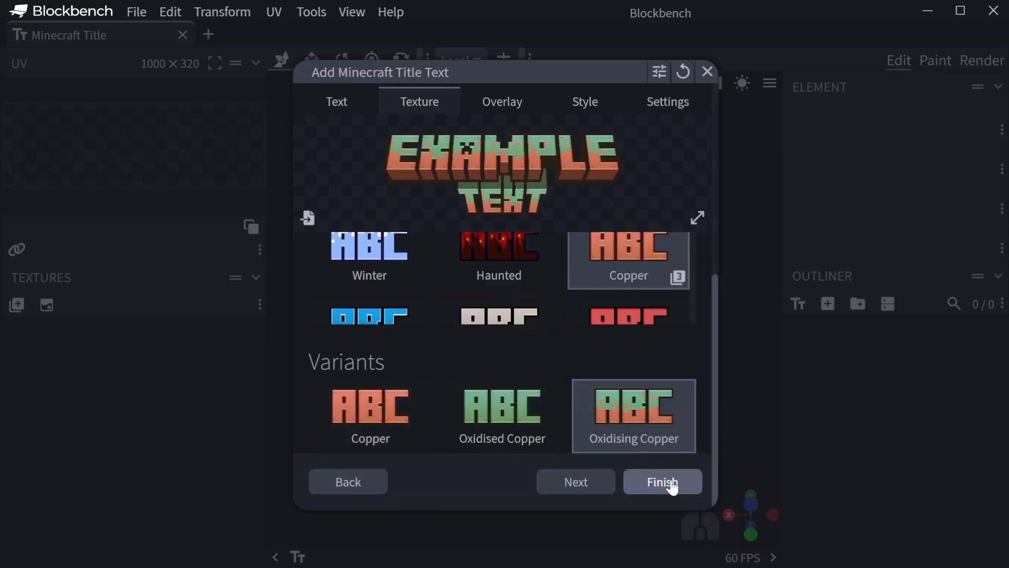
Step: Add the Cartoon overlay texture to the title text
{"action": "left_click", "coordinate": [576, 482]}
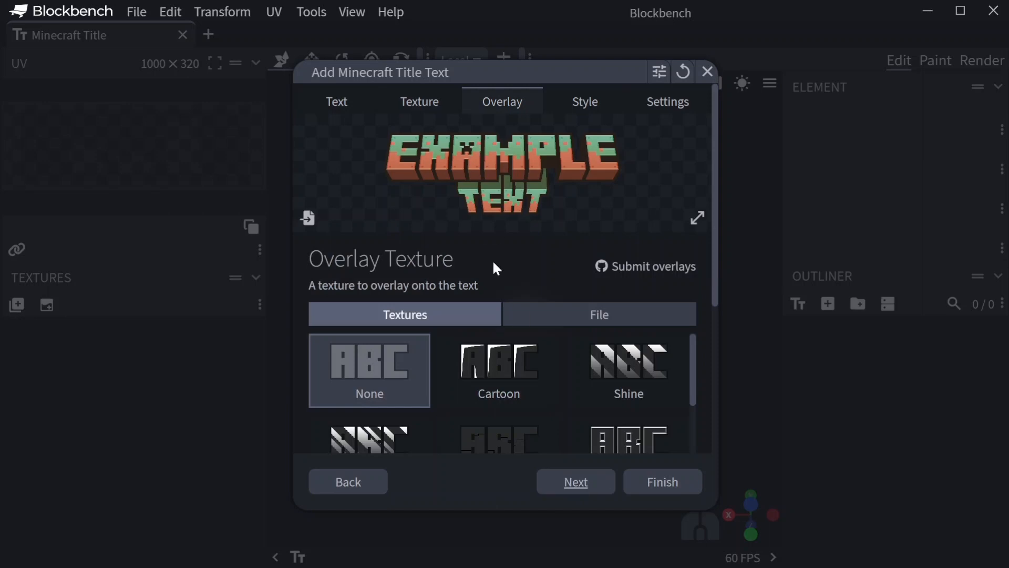
{"action": "scroll", "coordinate": [520, 263], "scroll_direction": "down", "scroll_amount": 2}
{"action": "left_click", "coordinate": [522, 304]}
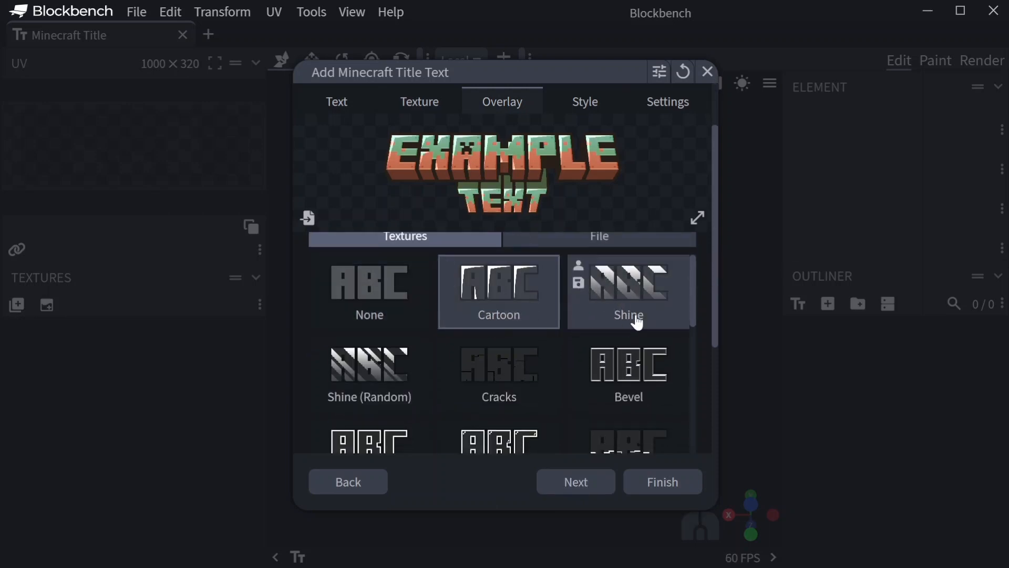
{"action": "scroll", "coordinate": [638, 321], "scroll_direction": "up", "scroll_amount": 2}
Step: Review the style filters, spacing and scale options, keep their defaults, and add the title text to the scene
{"action": "left_click", "coordinate": [589, 482]}
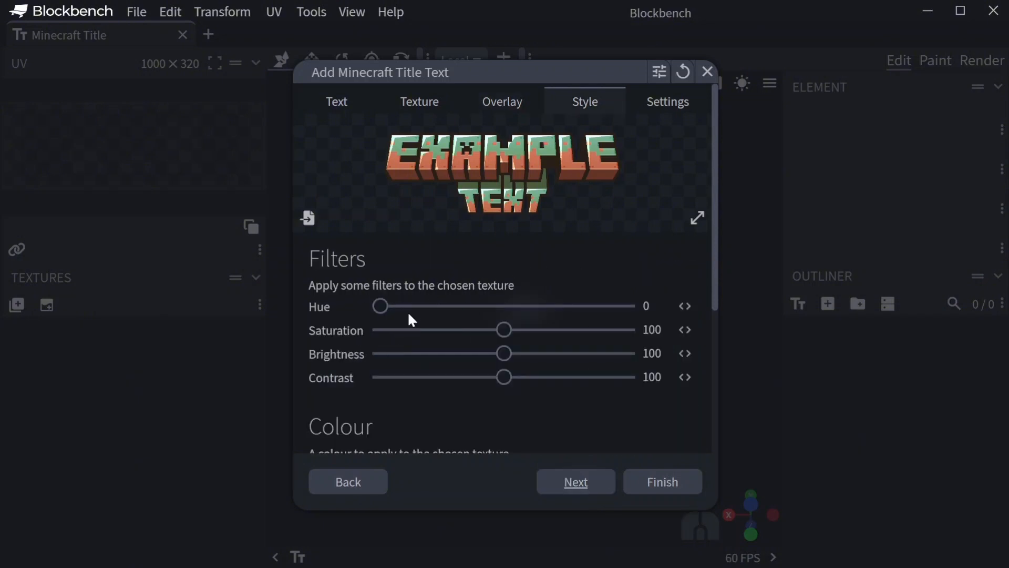
{"action": "scroll", "coordinate": [409, 314], "scroll_direction": "down", "scroll_amount": 3}
{"action": "scroll", "coordinate": [468, 338], "scroll_direction": "up", "scroll_amount": 3}
{"action": "scroll", "coordinate": [539, 335], "scroll_direction": "down", "scroll_amount": 2}
{"action": "scroll", "coordinate": [526, 342], "scroll_direction": "down", "scroll_amount": 1}
{"action": "left_click", "coordinate": [599, 479]}
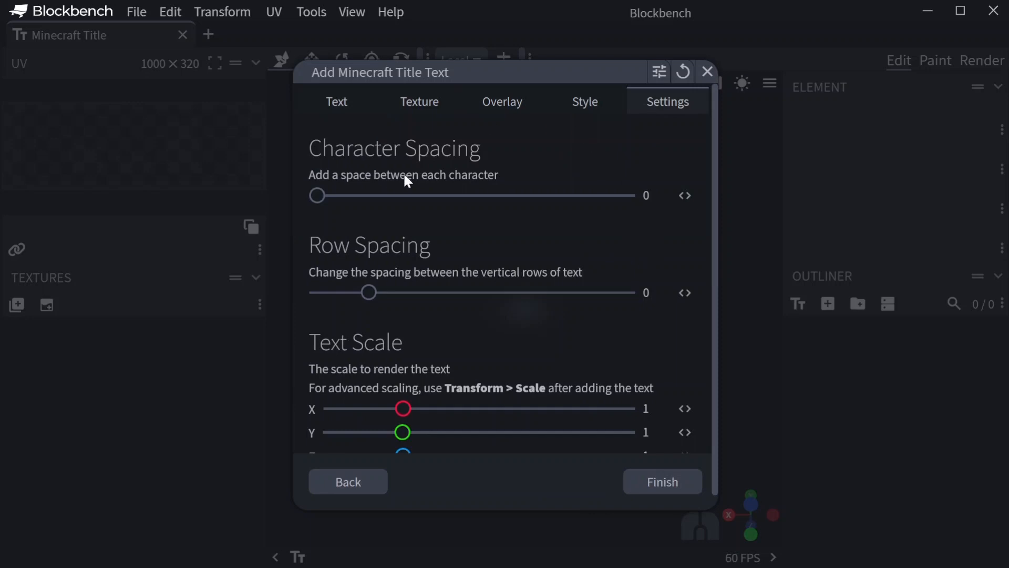
{"action": "scroll", "coordinate": [560, 345], "scroll_direction": "down", "scroll_amount": 1}
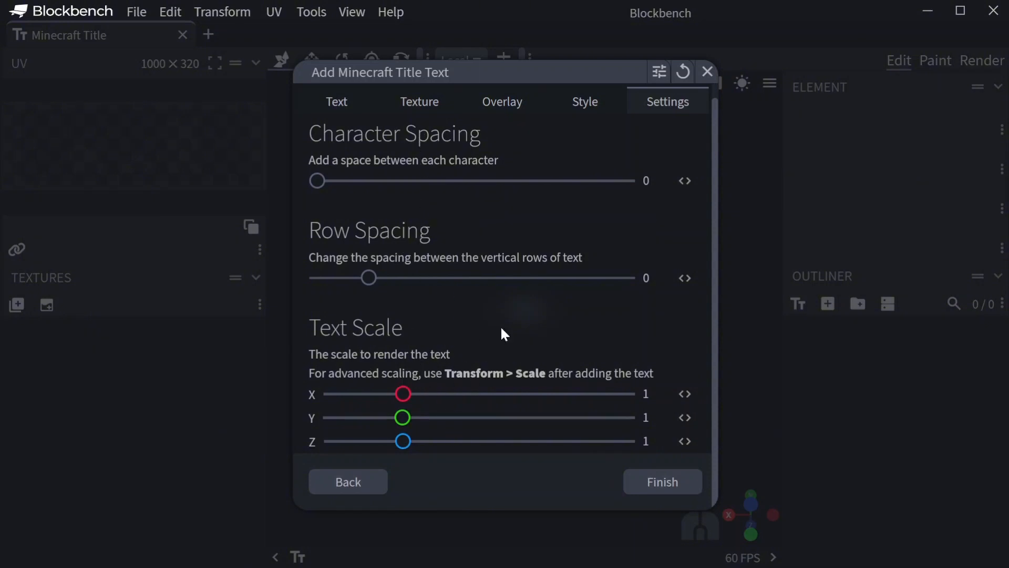
{"action": "left_click", "coordinate": [645, 482]}
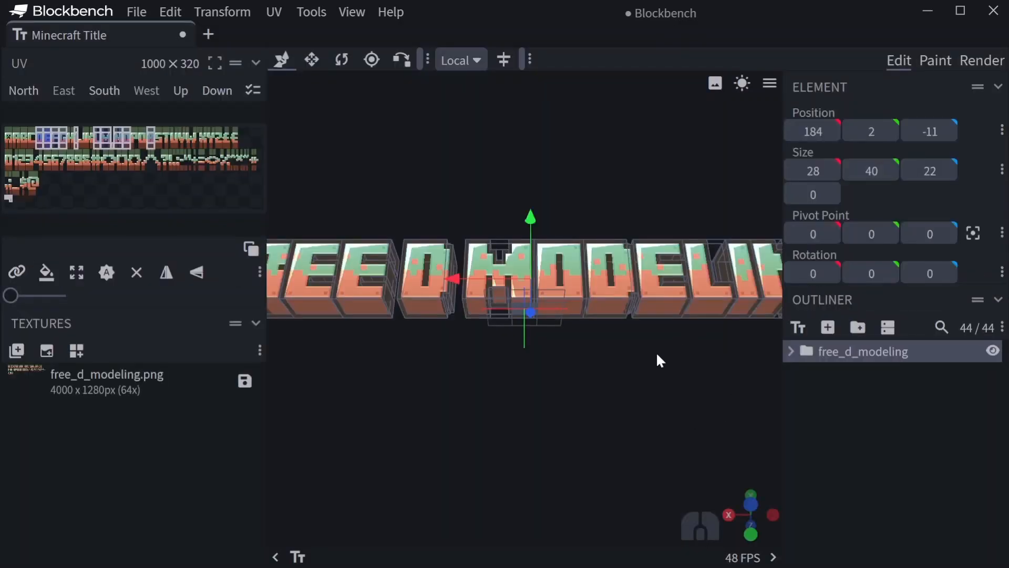
Step: Inspect the title from several angles, switch to render mode, and automatically position the camera to frame it
{"action": "left_click_drag", "start_coordinate": [621, 402], "coordinate": [511, 448]}
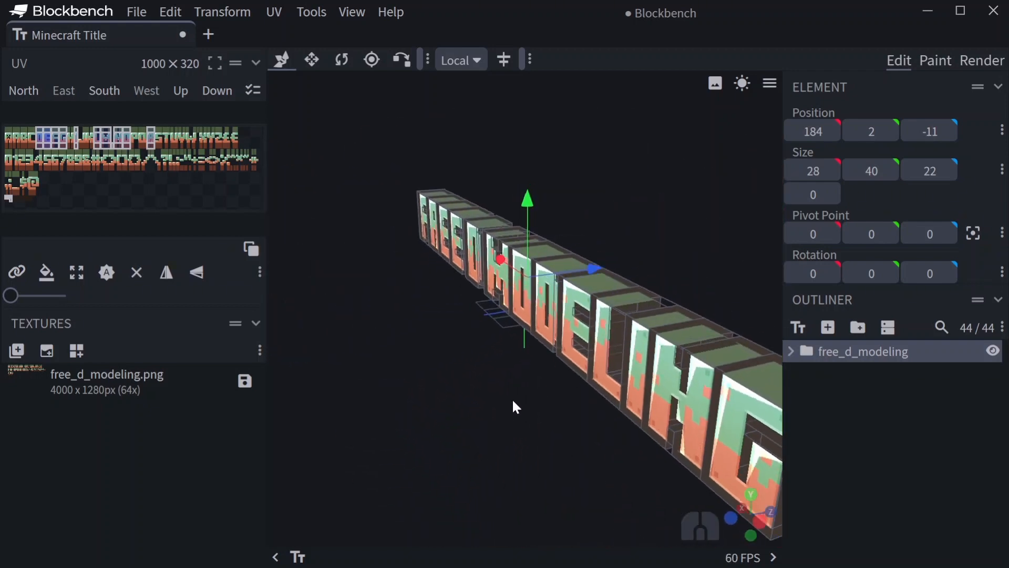
{"action": "scroll", "coordinate": [513, 401], "scroll_direction": "down", "scroll_amount": 5}
{"action": "left_click_drag", "start_coordinate": [513, 401], "coordinate": [646, 299]}
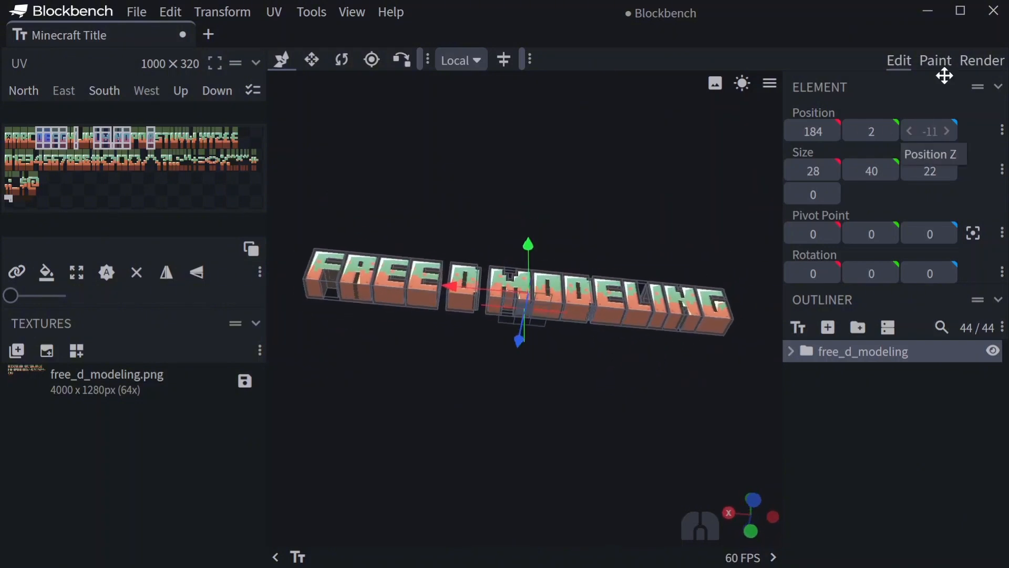
{"action": "left_click", "coordinate": [981, 61]}
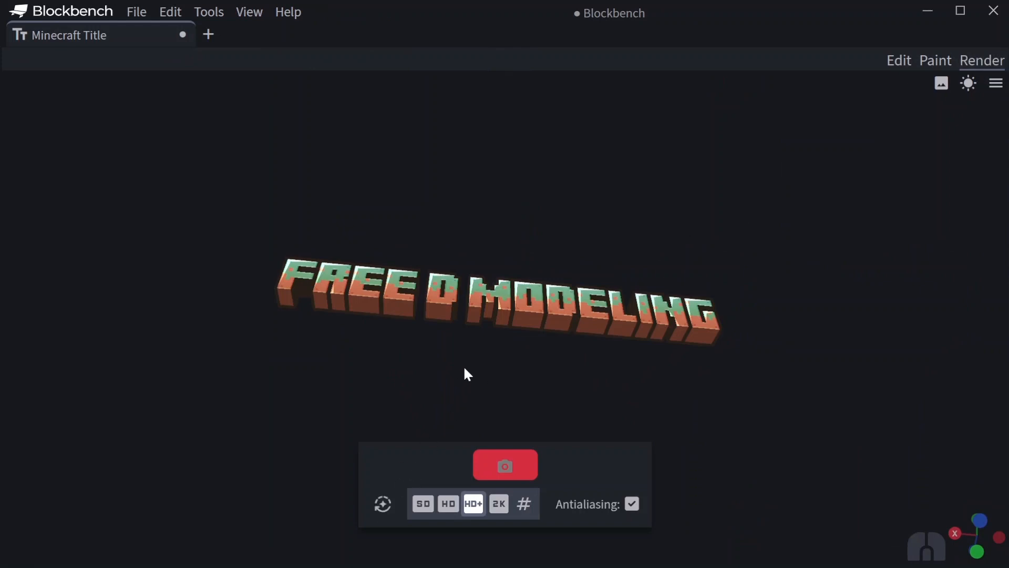
{"action": "left_click", "coordinate": [382, 508]}
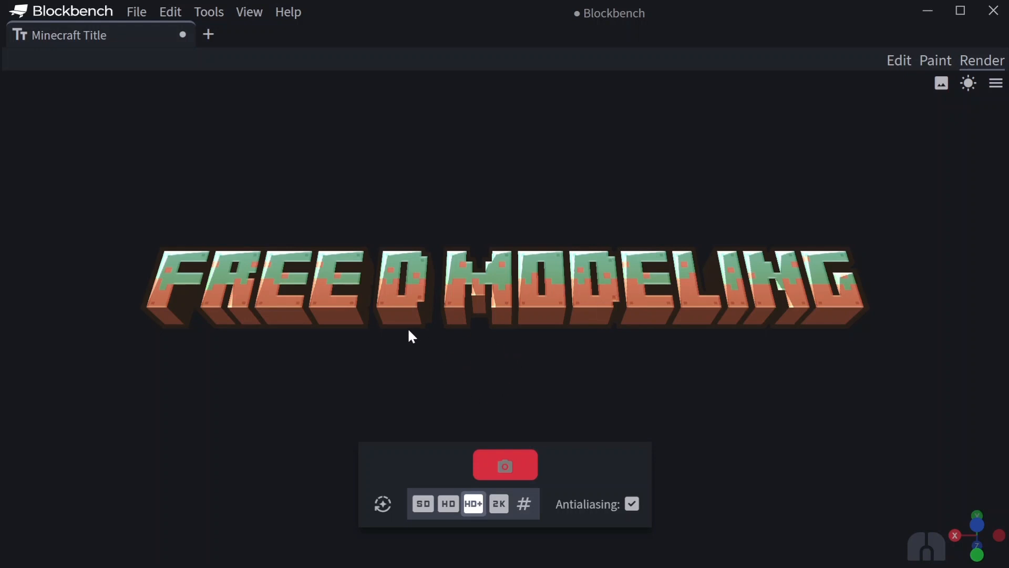
{"action": "left_click_drag", "start_coordinate": [408, 334], "coordinate": [431, 447]}
{"action": "left_click", "coordinate": [383, 505]}
Step: Render the title at 2K resolution and preview the Square, Custom and Minecraft output formats
{"action": "left_click", "coordinate": [501, 506]}
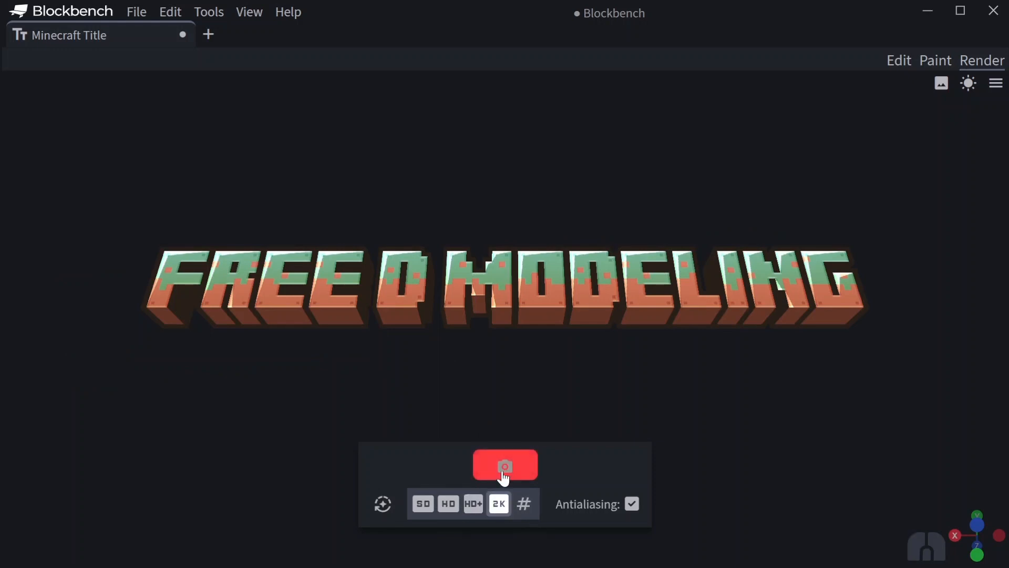
{"action": "left_click", "coordinate": [504, 473]}
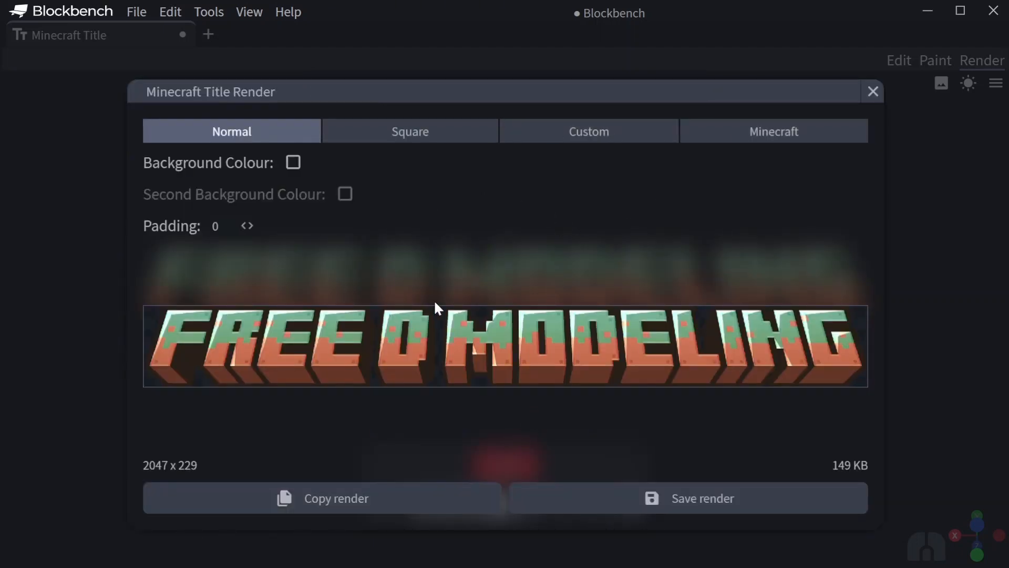
{"action": "left_click", "coordinate": [455, 140]}
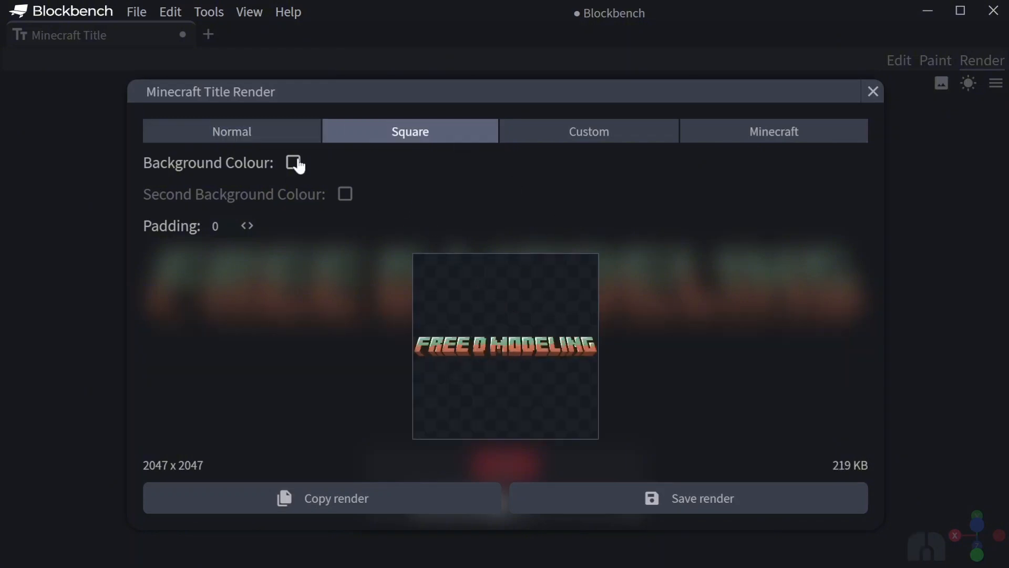
{"action": "left_click", "coordinate": [558, 135]}
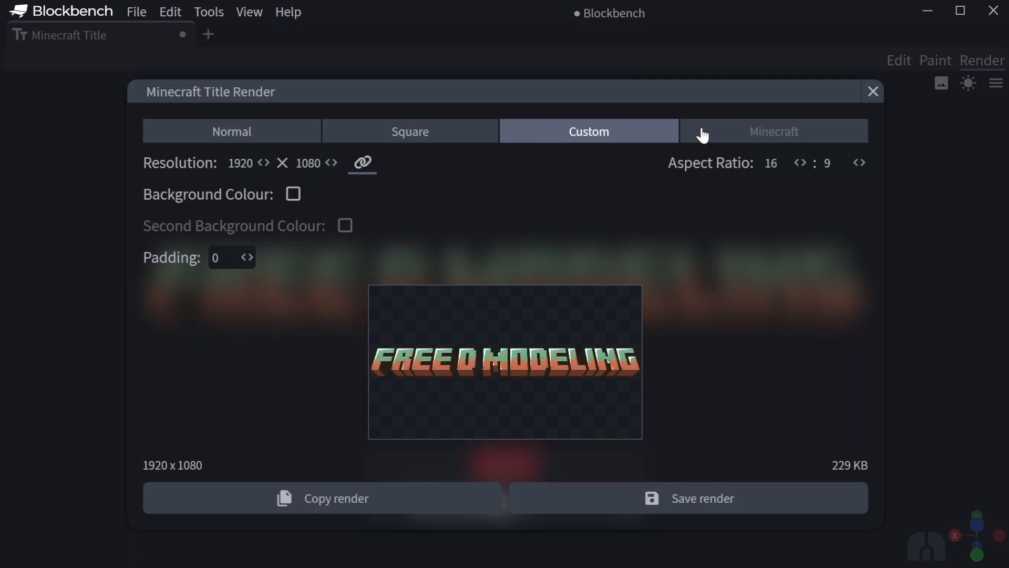
{"action": "left_click", "coordinate": [762, 128]}
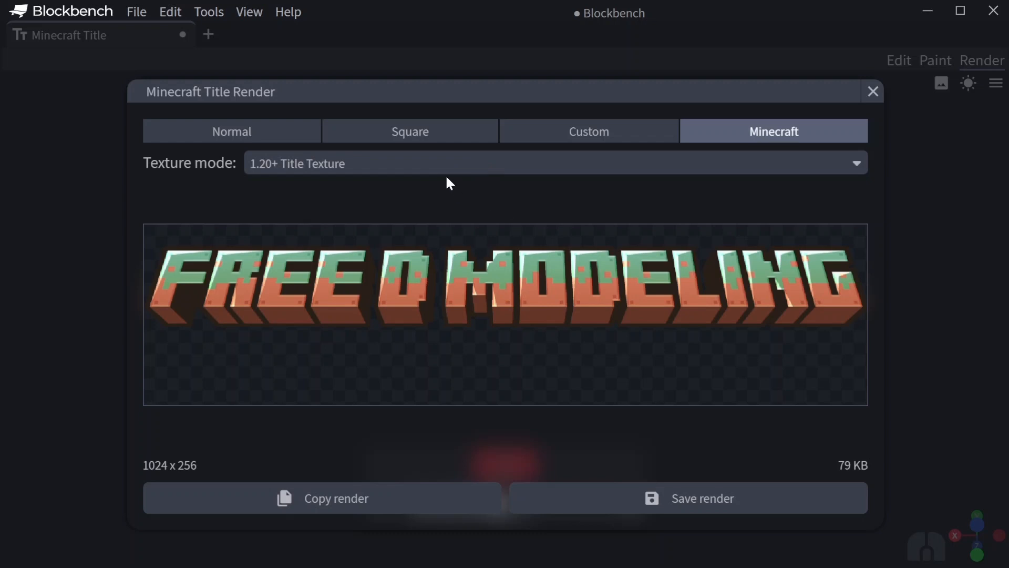
Step: Preview the Minecraft-format render in the 1.19- Title Texture and Mojang Studios Texture modes, then close the render dialog
{"action": "left_click", "coordinate": [480, 162]}
{"action": "left_click", "coordinate": [389, 210]}
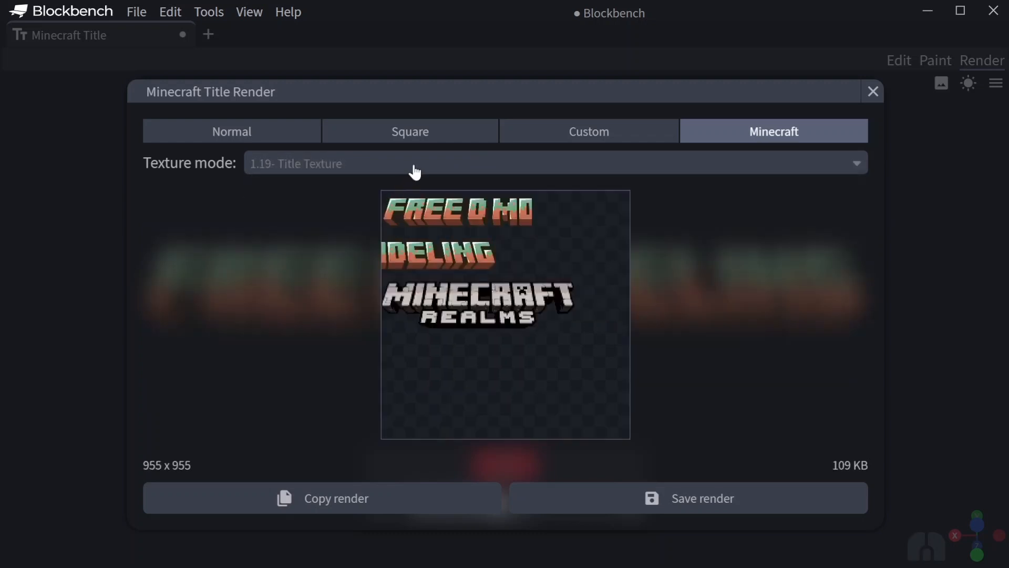
{"action": "left_click", "coordinate": [478, 166]}
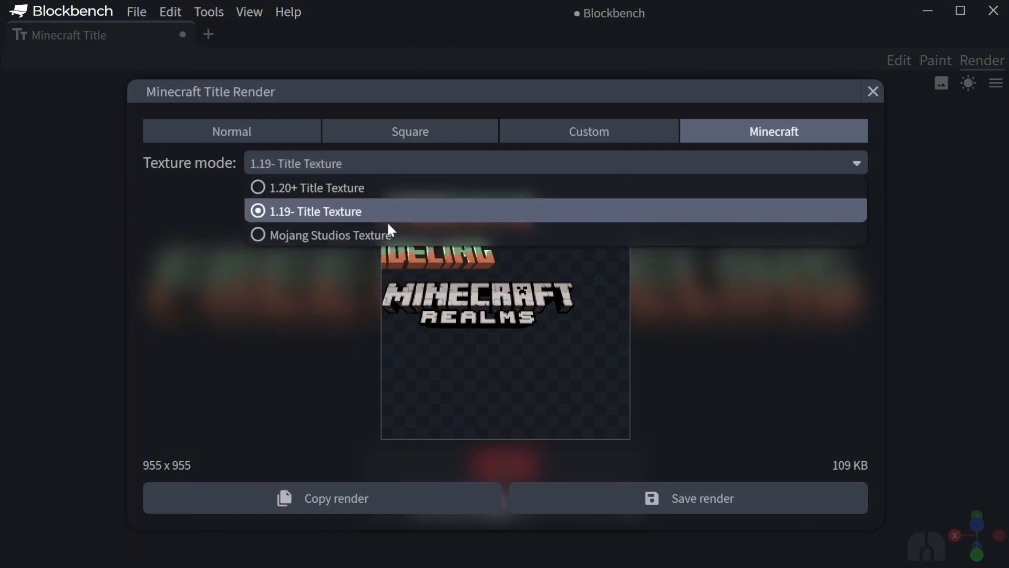
{"action": "left_click", "coordinate": [387, 231]}
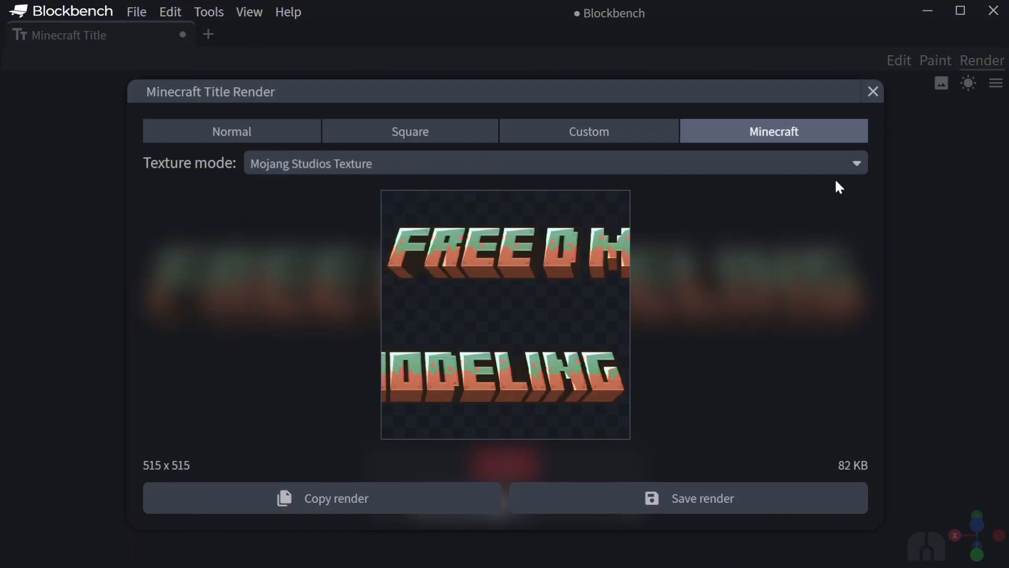
{"action": "left_click", "coordinate": [873, 92]}
Step: Return to edit mode and add a second copy of the Free D Modeling title with the Create Mod texture
{"action": "left_click", "coordinate": [898, 61]}
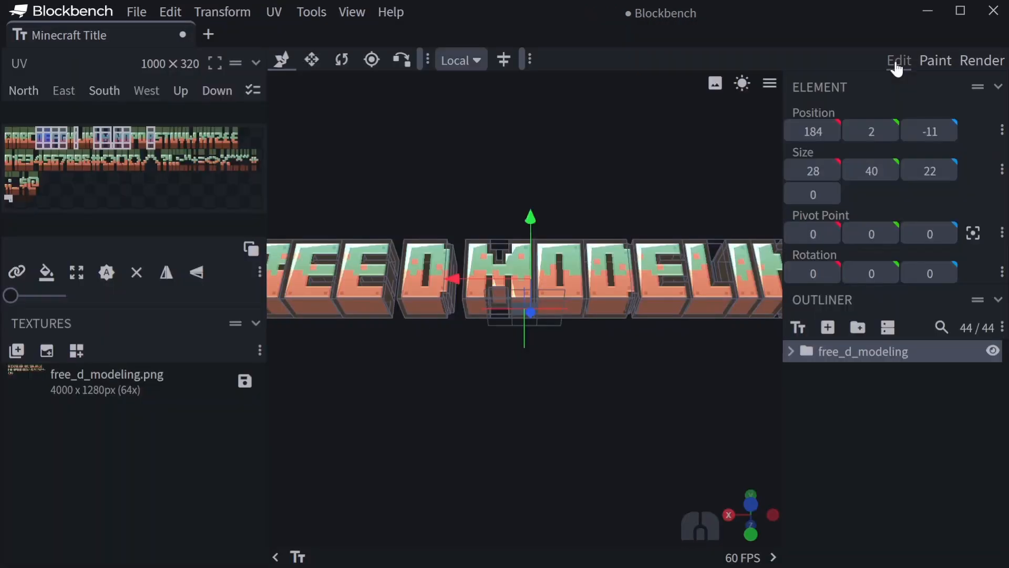
{"action": "scroll", "coordinate": [605, 349], "scroll_direction": "down", "scroll_amount": 4}
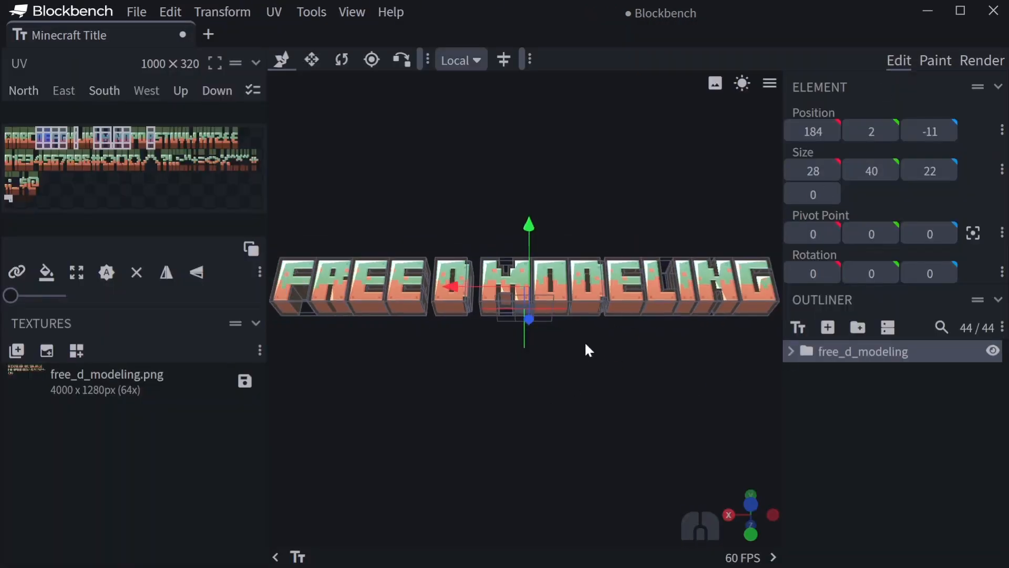
{"action": "left_click", "coordinate": [799, 329]}
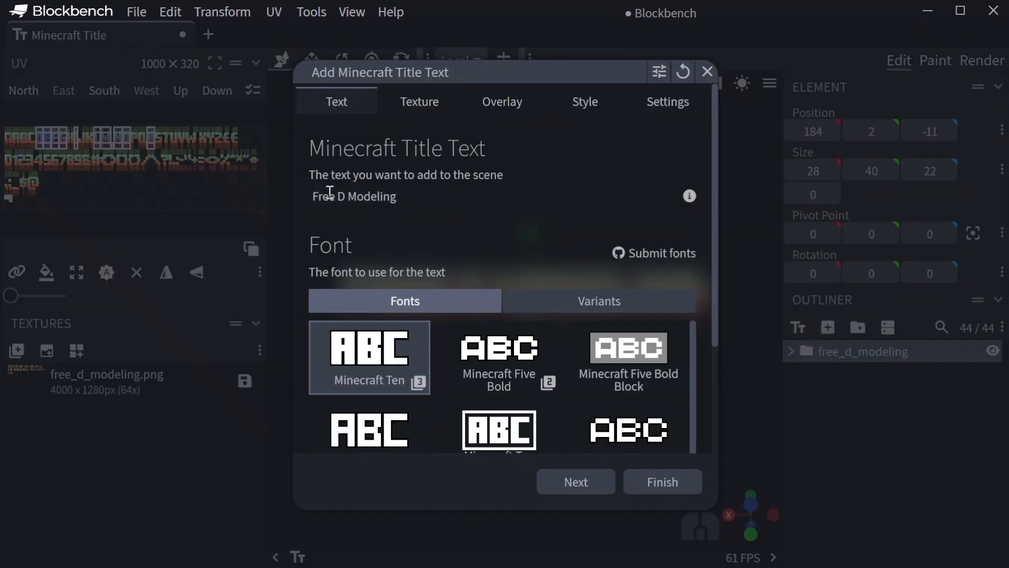
{"action": "left_click", "coordinate": [411, 108]}
{"action": "scroll", "coordinate": [420, 279], "scroll_direction": "down", "scroll_amount": 3}
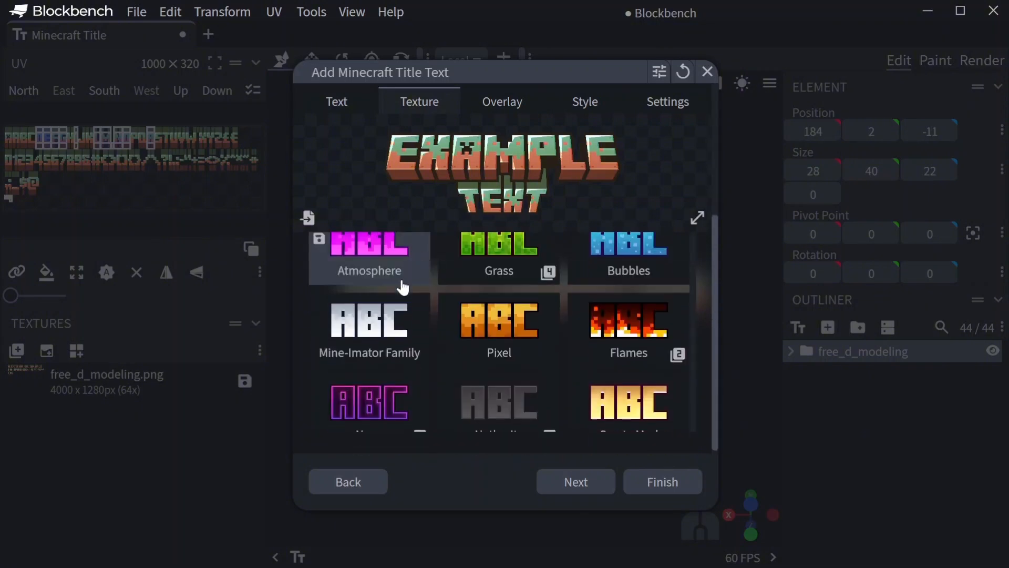
{"action": "scroll", "coordinate": [403, 287], "scroll_direction": "up", "scroll_amount": 2}
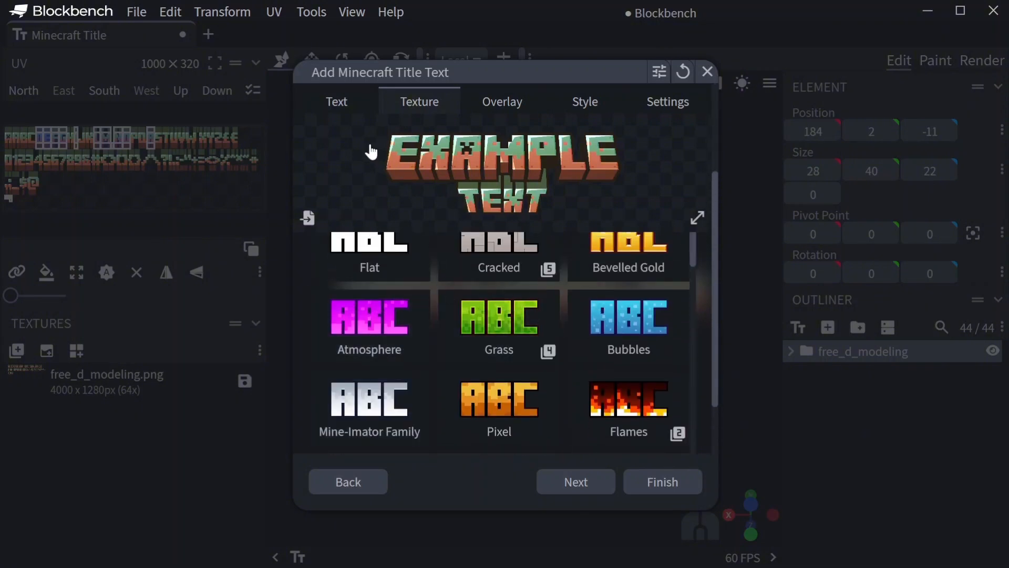
{"action": "left_click", "coordinate": [351, 104]}
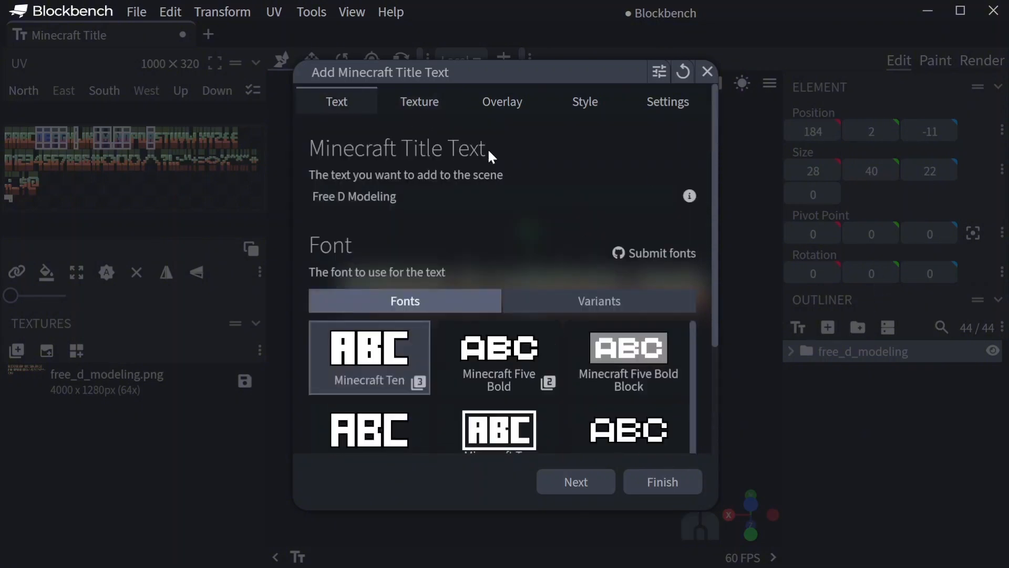
{"action": "left_click", "coordinate": [403, 108]}
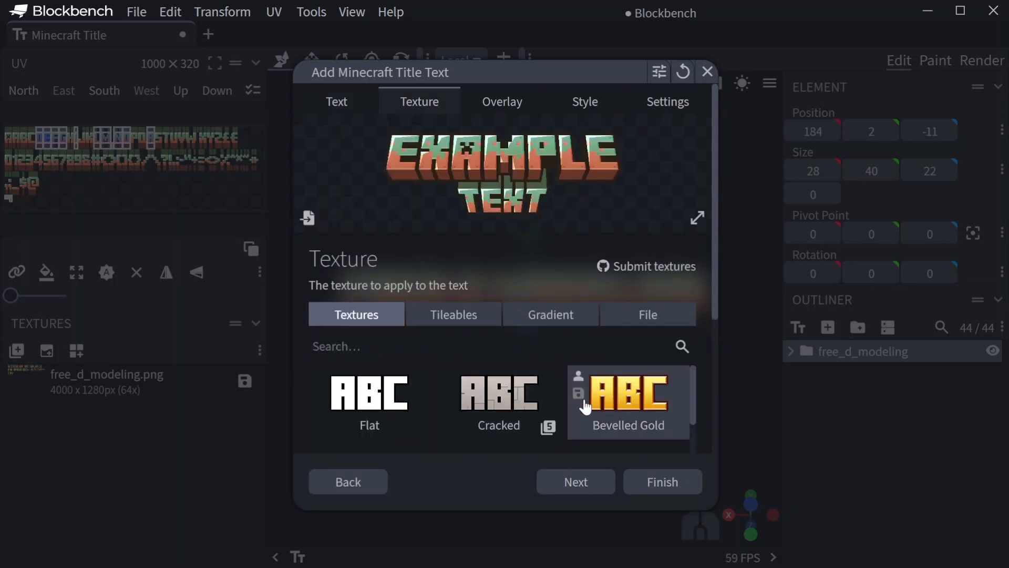
{"action": "scroll", "coordinate": [647, 405], "scroll_direction": "down", "scroll_amount": 3}
{"action": "scroll", "coordinate": [647, 406], "scroll_direction": "down", "scroll_amount": 2}
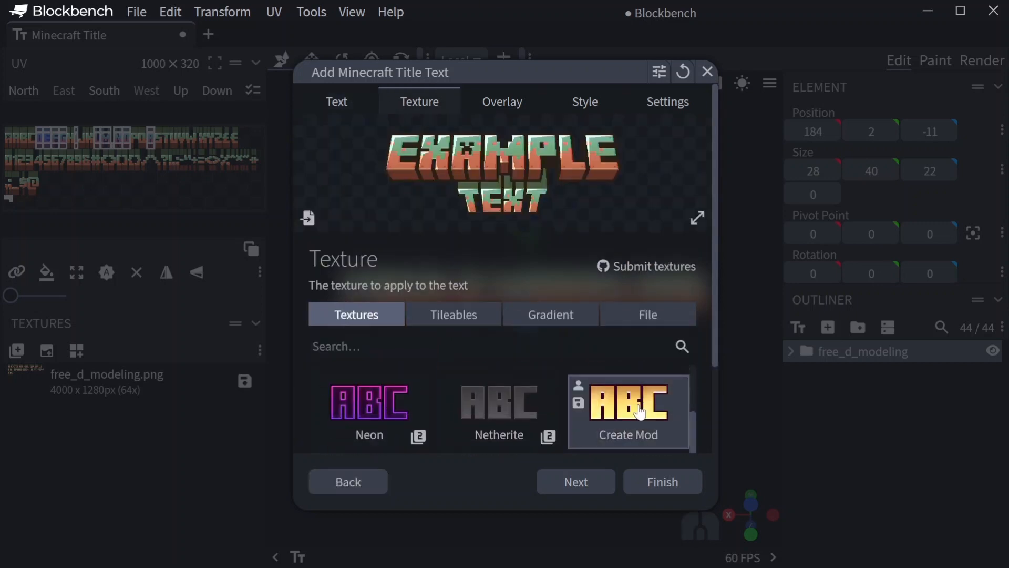
{"action": "left_click", "coordinate": [581, 422]}
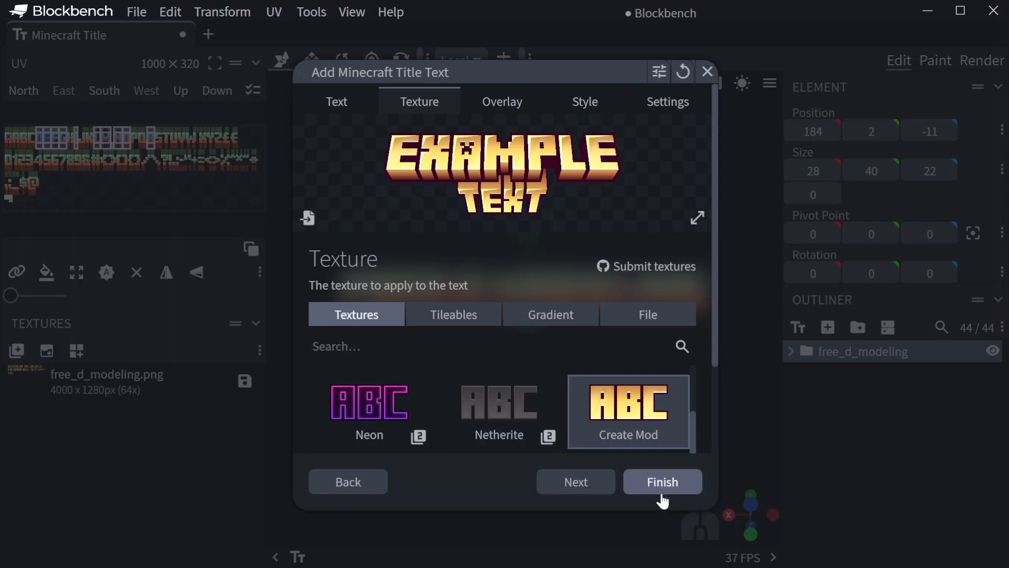
{"action": "left_click", "coordinate": [660, 483]}
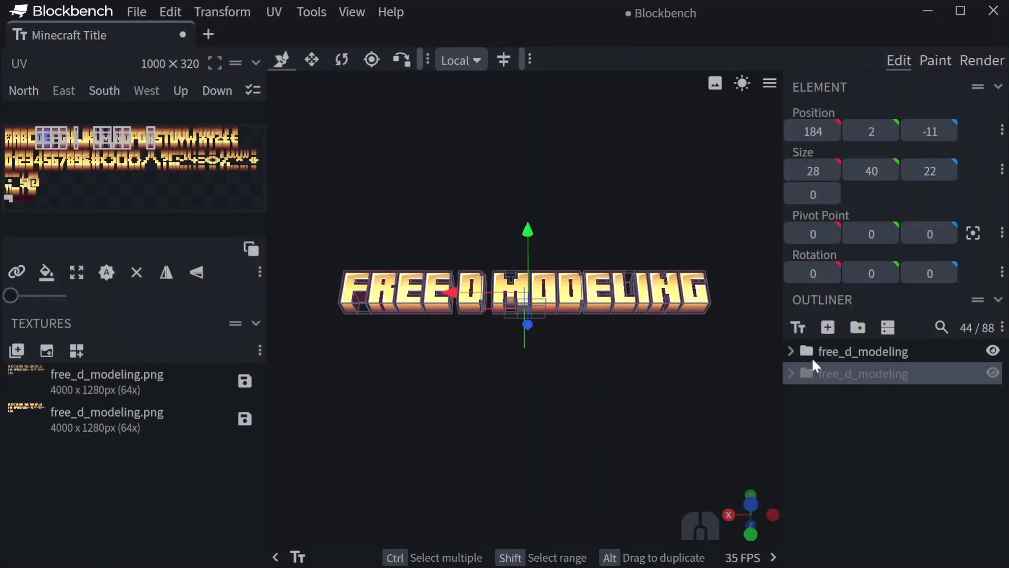
Step: Delete the "free" and "modeling" word groups from the gold title copy, keeping only its "d" group
{"action": "left_click", "coordinate": [790, 374]}
{"action": "left_click", "coordinate": [843, 397]}
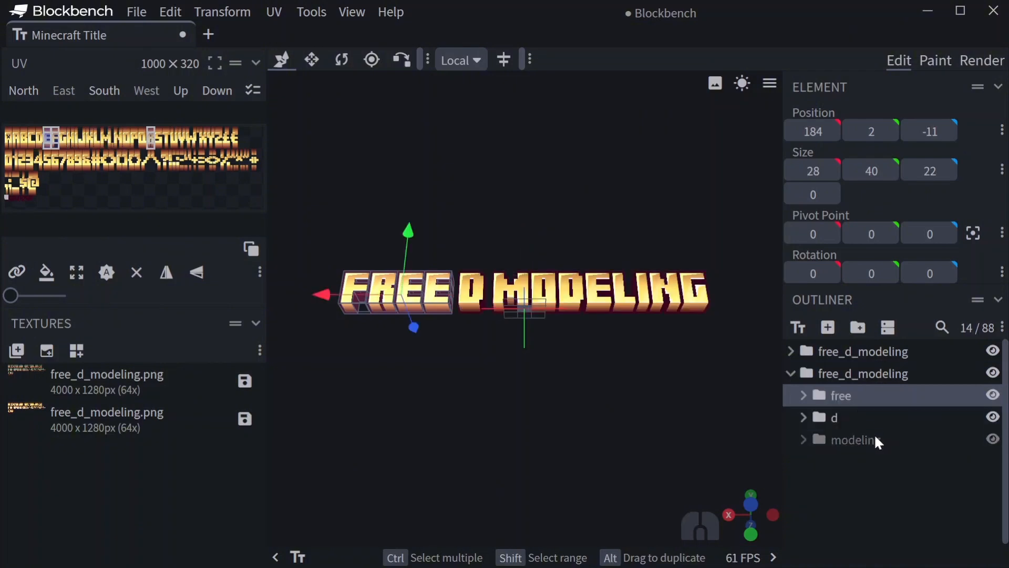
{"action": "key", "text": "Delete"}
{"action": "left_click", "coordinate": [856, 395]}
{"action": "key", "text": "Delete"}
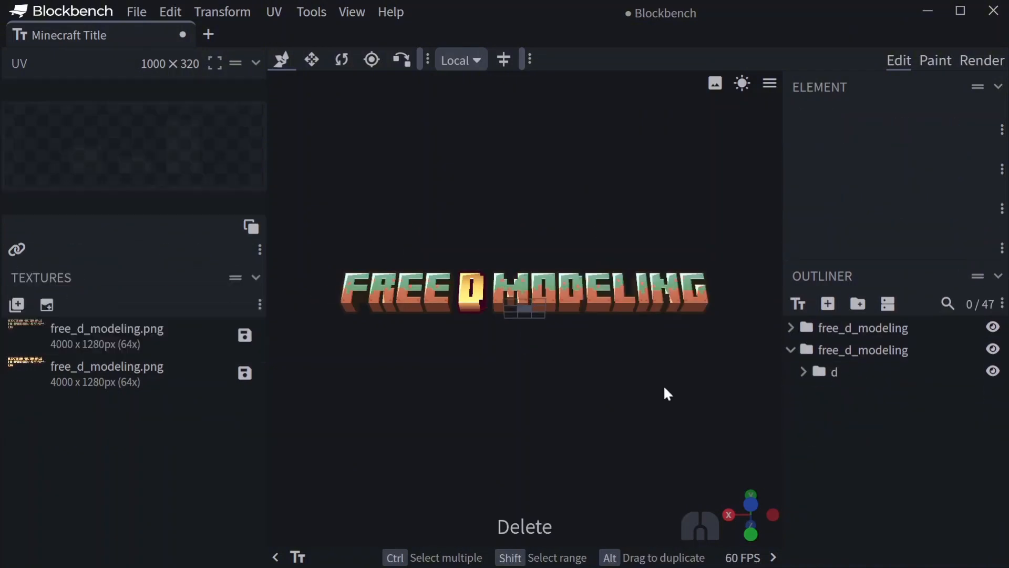
Step: Add a third title copy with the Fired texture, keep only its "modeling" group, and inspect the three-textured title at an angle
{"action": "left_click", "coordinate": [797, 305]}
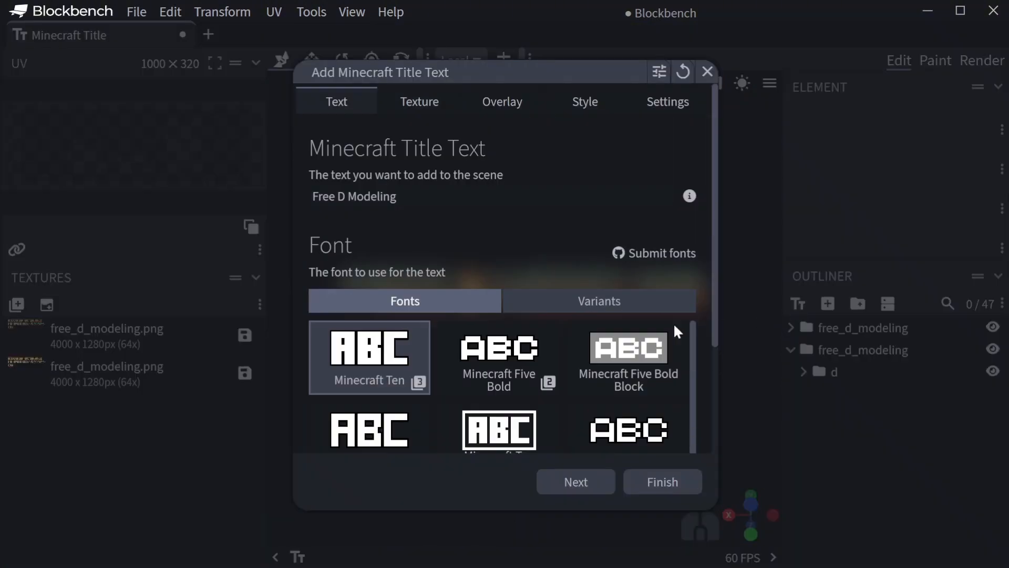
{"action": "left_click", "coordinate": [419, 106]}
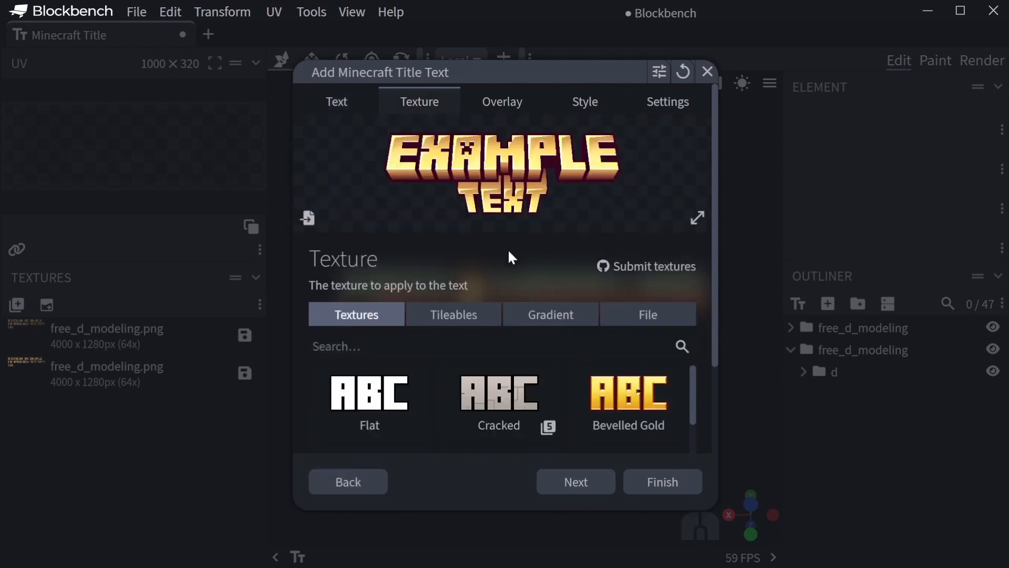
{"action": "scroll", "coordinate": [619, 287], "scroll_direction": "down", "scroll_amount": 3}
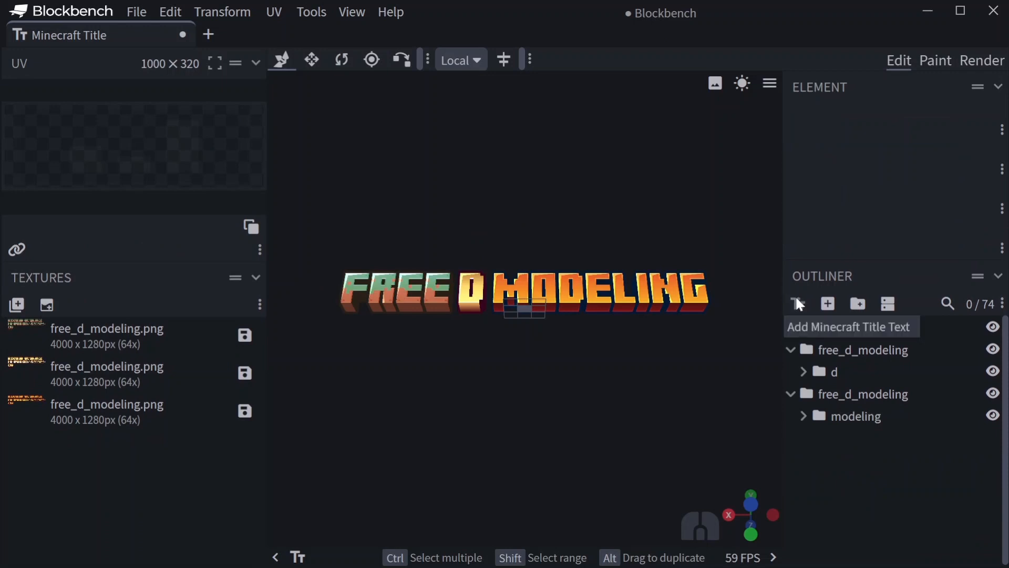
{"action": "left_click_drag", "start_coordinate": [515, 388], "coordinate": [682, 342]}
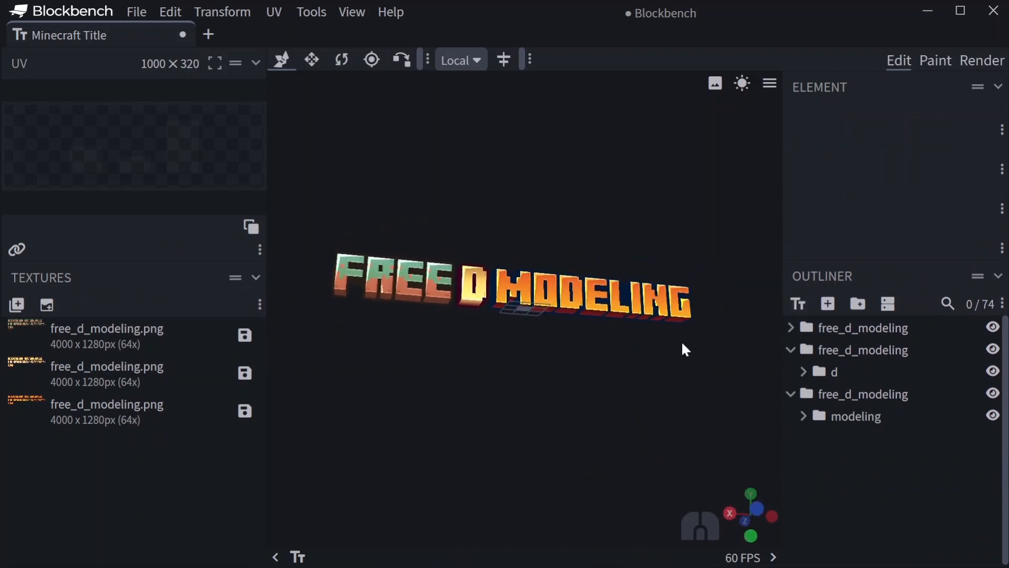
Step: Start another title text and set its text type to Bottom, keeping the Minecraft Ten font
{"action": "left_click", "coordinate": [806, 306]}
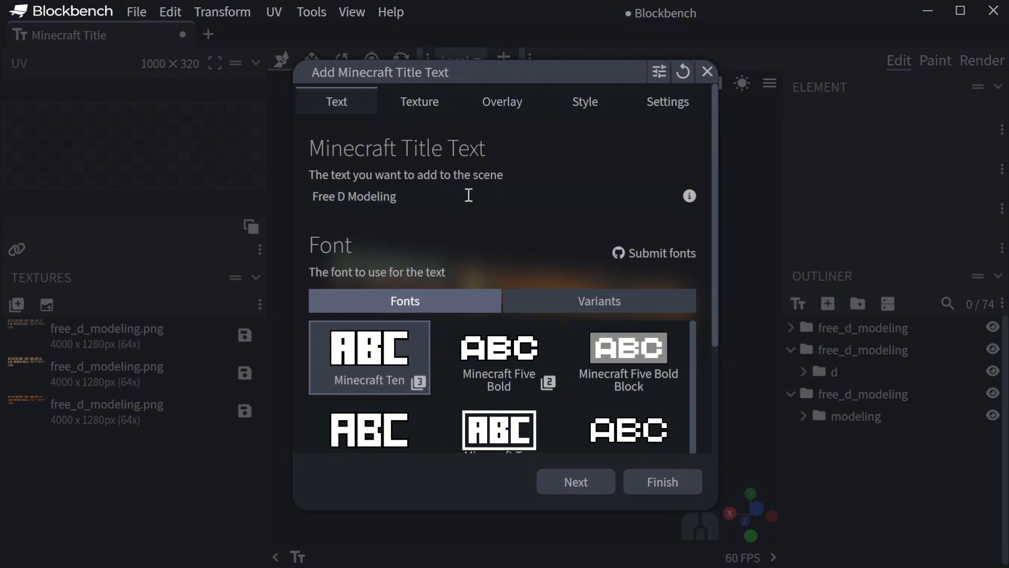
{"action": "scroll", "coordinate": [400, 307], "scroll_direction": "down", "scroll_amount": 5}
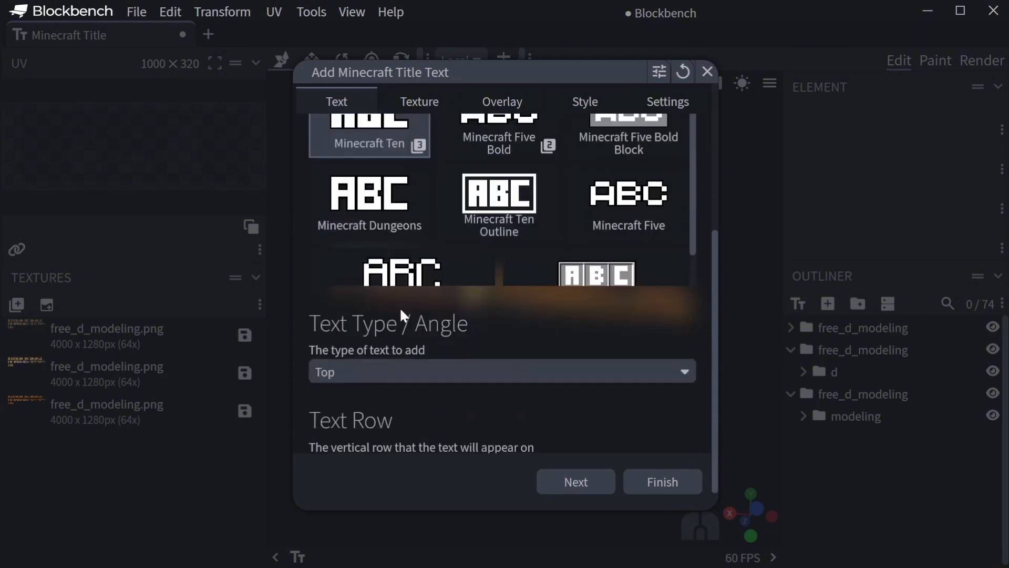
{"action": "left_click", "coordinate": [397, 374]}
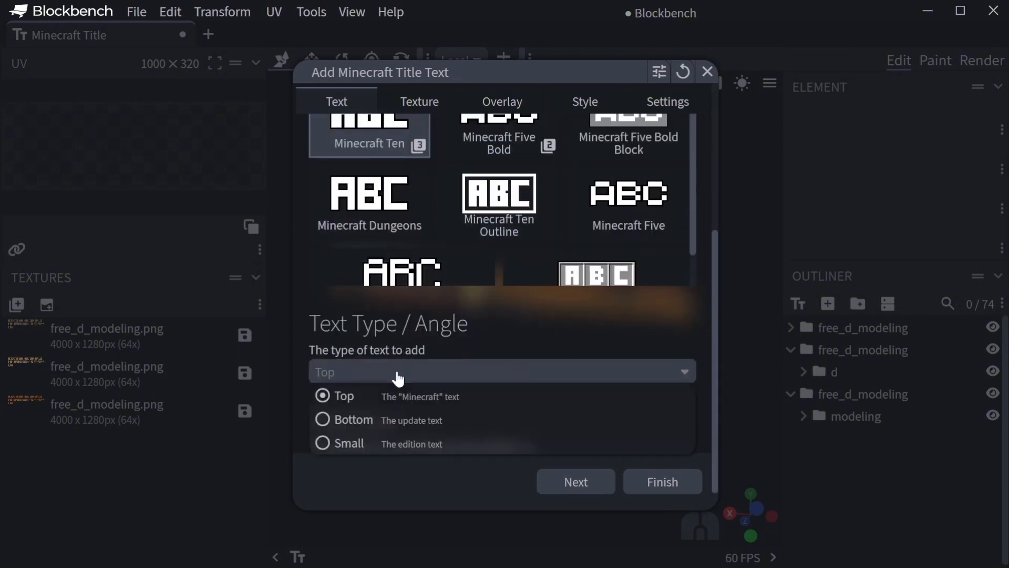
{"action": "left_click", "coordinate": [373, 420]}
{"action": "scroll", "coordinate": [452, 318], "scroll_direction": "down", "scroll_amount": 1}
{"action": "scroll", "coordinate": [444, 334], "scroll_direction": "up", "scroll_amount": 5}
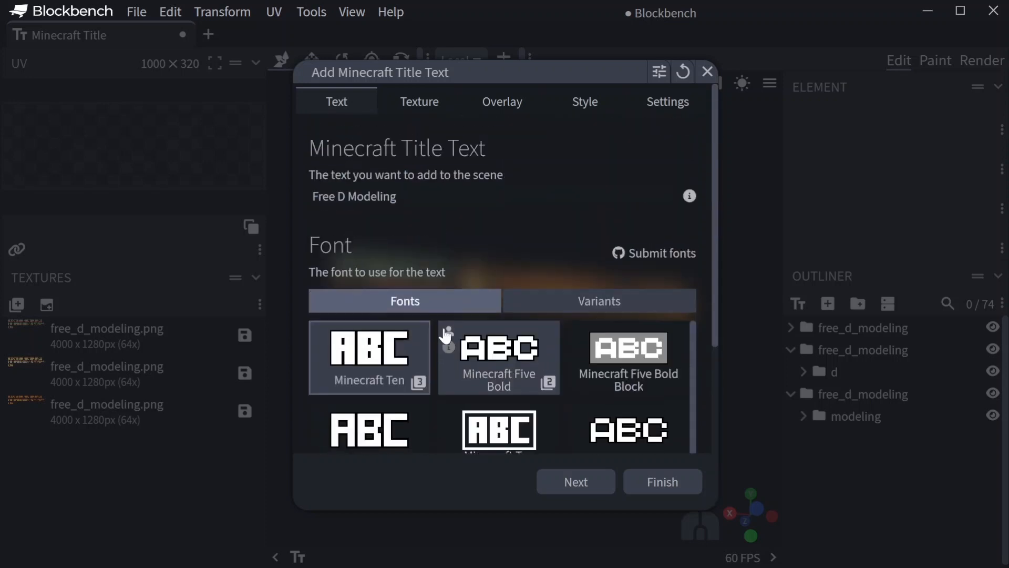
{"action": "scroll", "coordinate": [464, 205], "scroll_direction": "down", "scroll_amount": 3}
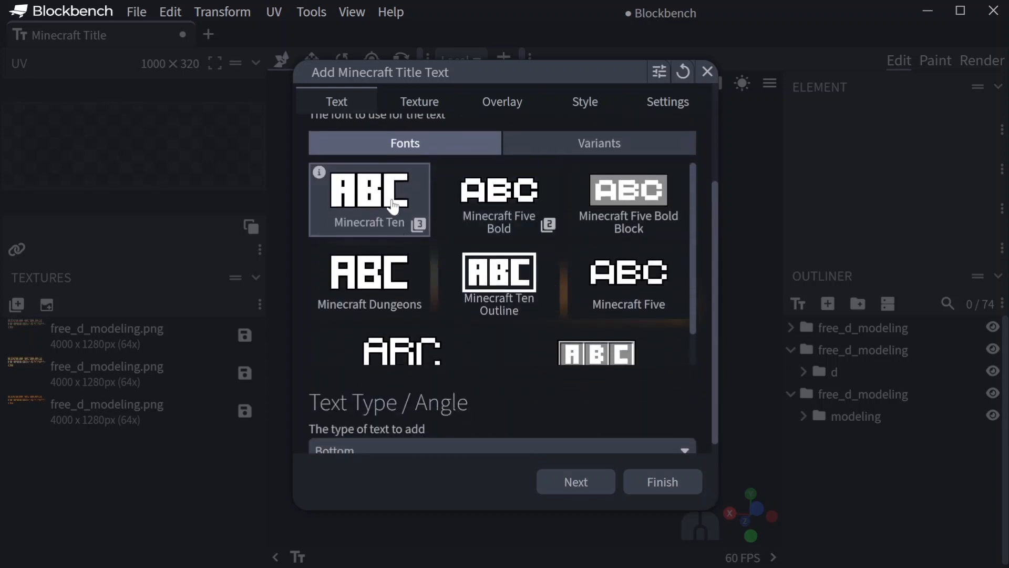
{"action": "scroll", "coordinate": [497, 181], "scroll_direction": "up", "scroll_amount": 3}
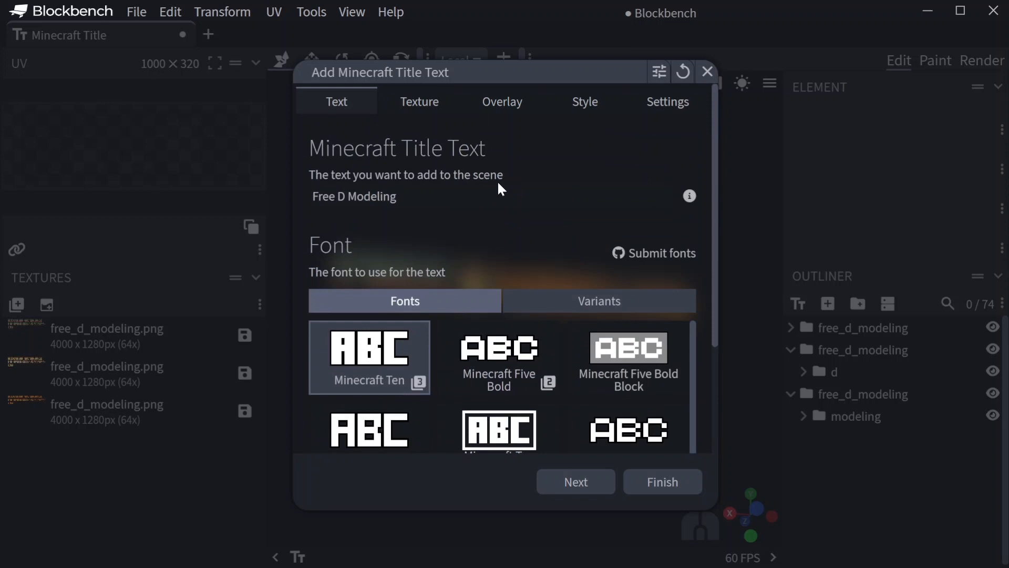
Step: Replace the title text of the new bottom row with "yo"
{"action": "triple_click", "coordinate": [432, 198]}
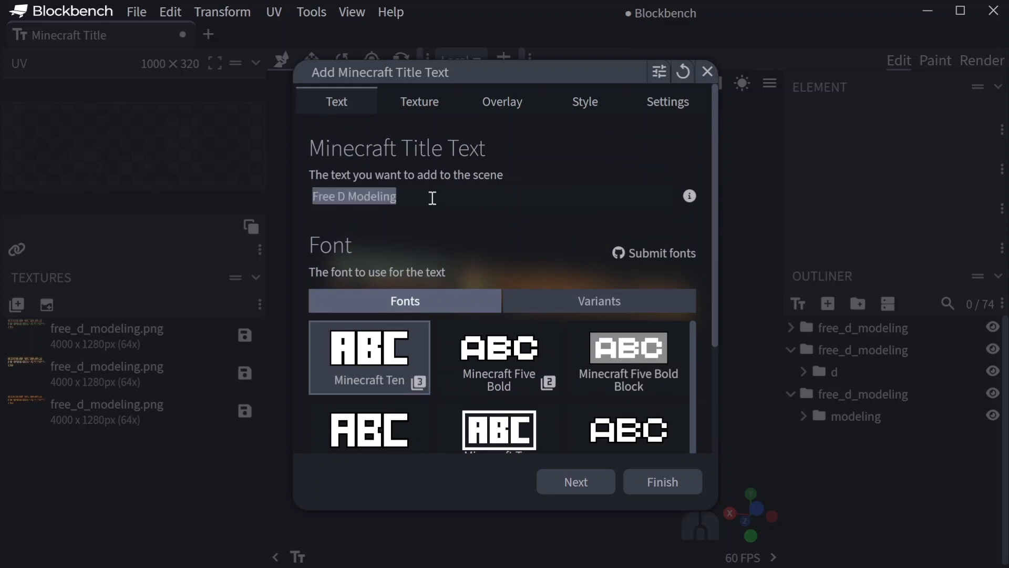
{"action": "type", "text": "w"}
{"action": "key", "text": "BackSpace"}
{"action": "type", "text": "the"}
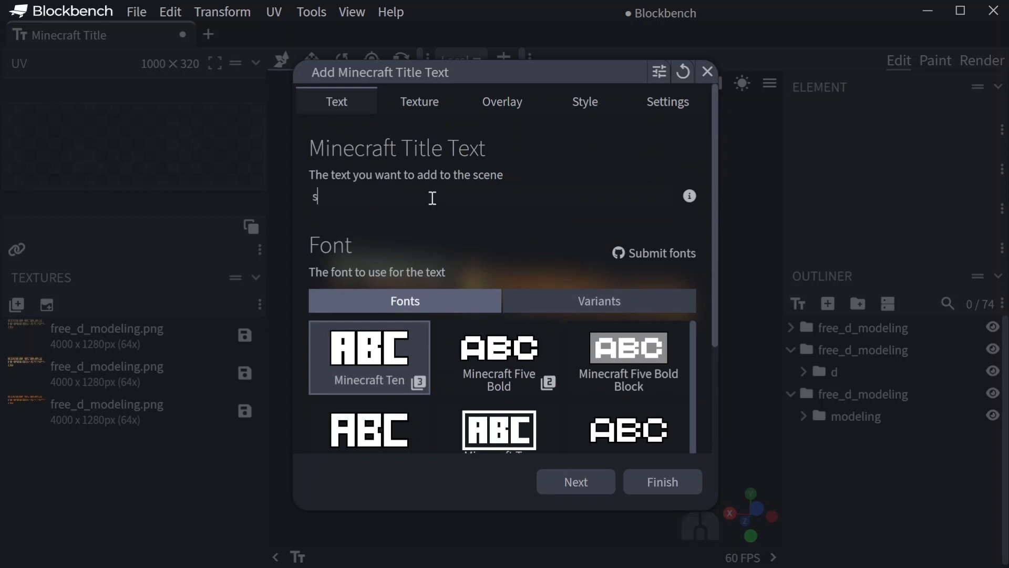
{"action": "key", "text": "BackSpace"}
{"action": "key", "text": "BackSpace"}
{"action": "key", "text": "BackSpace"}
{"action": "type", "text": "yo"}
Step: Switch the new text's texture to a gradient and set the gradient's top colour to red (#ff0000)
{"action": "left_click", "coordinate": [430, 112]}
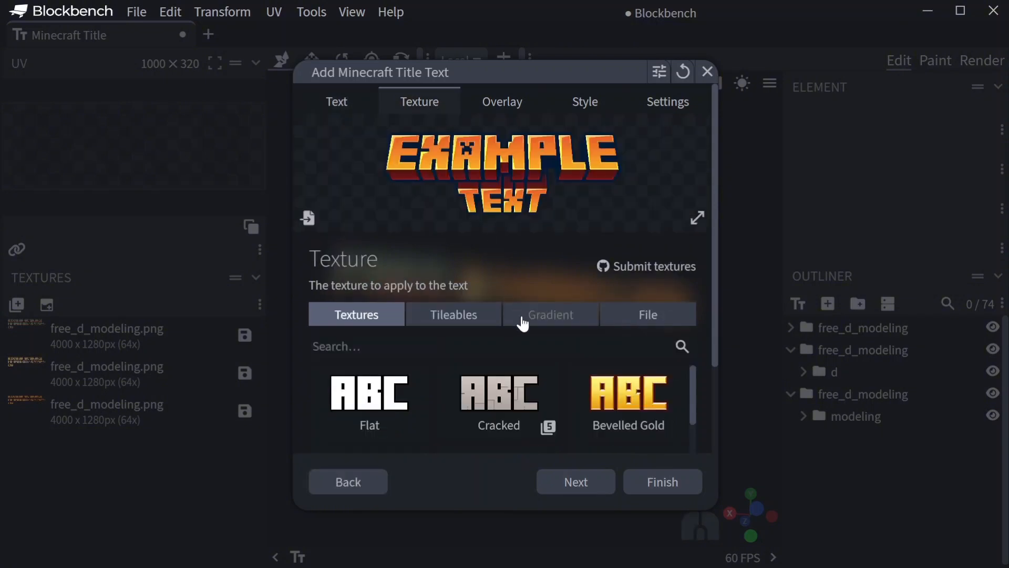
{"action": "scroll", "coordinate": [566, 339], "scroll_direction": "down", "scroll_amount": 6}
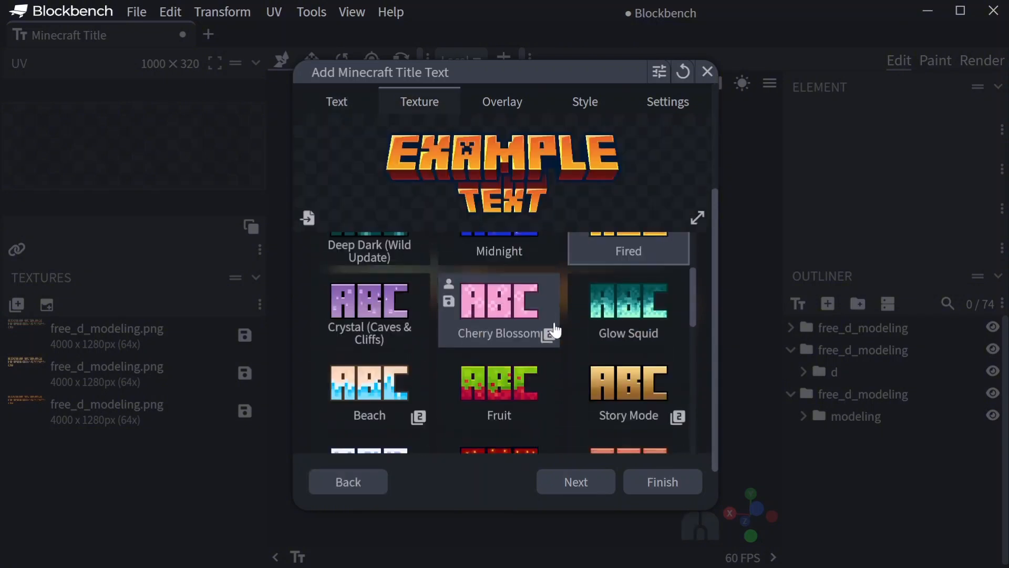
{"action": "scroll", "coordinate": [561, 280], "scroll_direction": "up", "scroll_amount": 3}
{"action": "scroll", "coordinate": [676, 327], "scroll_direction": "up", "scroll_amount": 3}
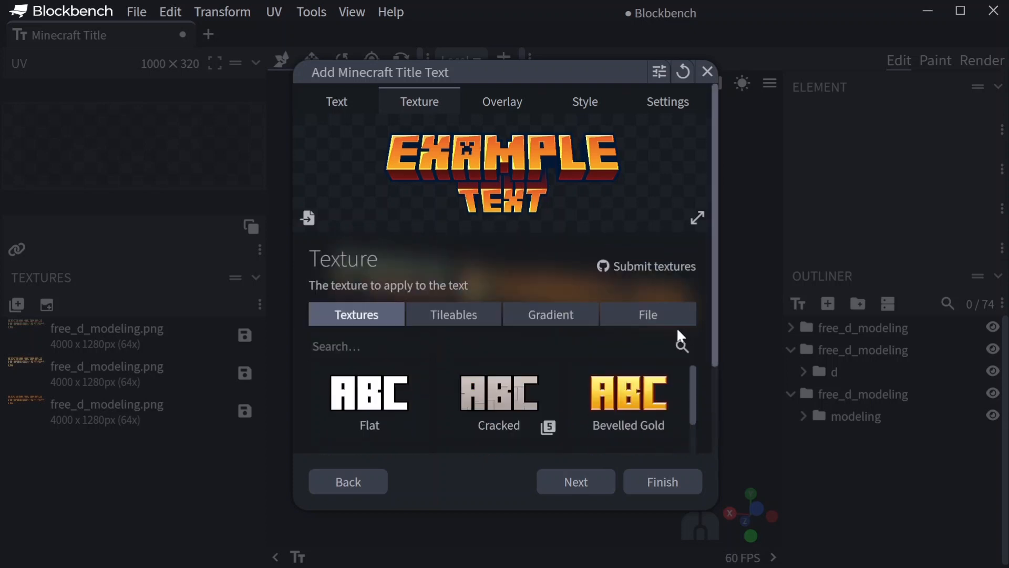
{"action": "left_click", "coordinate": [564, 322]}
{"action": "scroll", "coordinate": [690, 276], "scroll_direction": "down", "scroll_amount": 2}
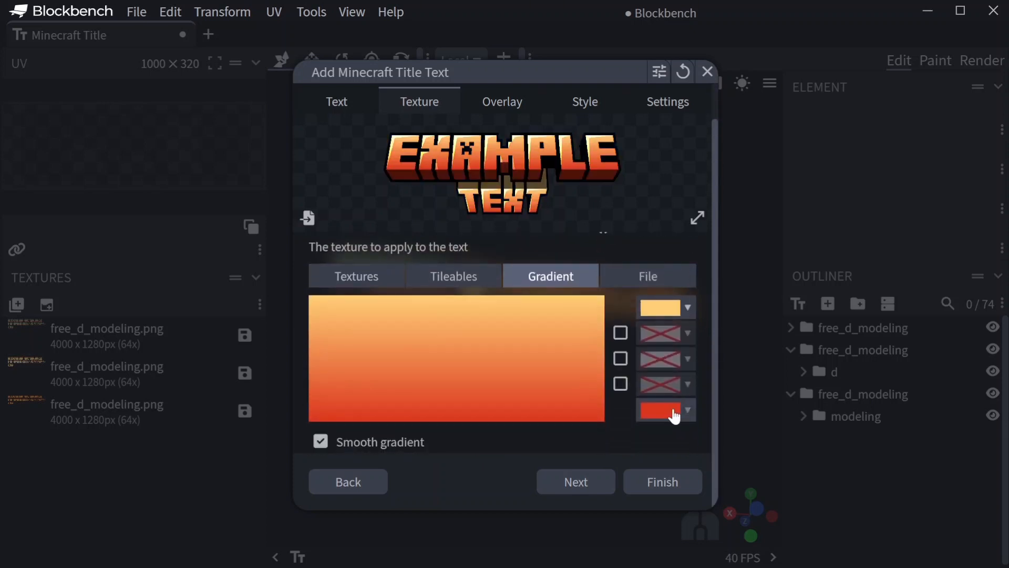
{"action": "left_click", "coordinate": [663, 307]}
{"action": "left_click_drag", "start_coordinate": [768, 339], "coordinate": [786, 305]}
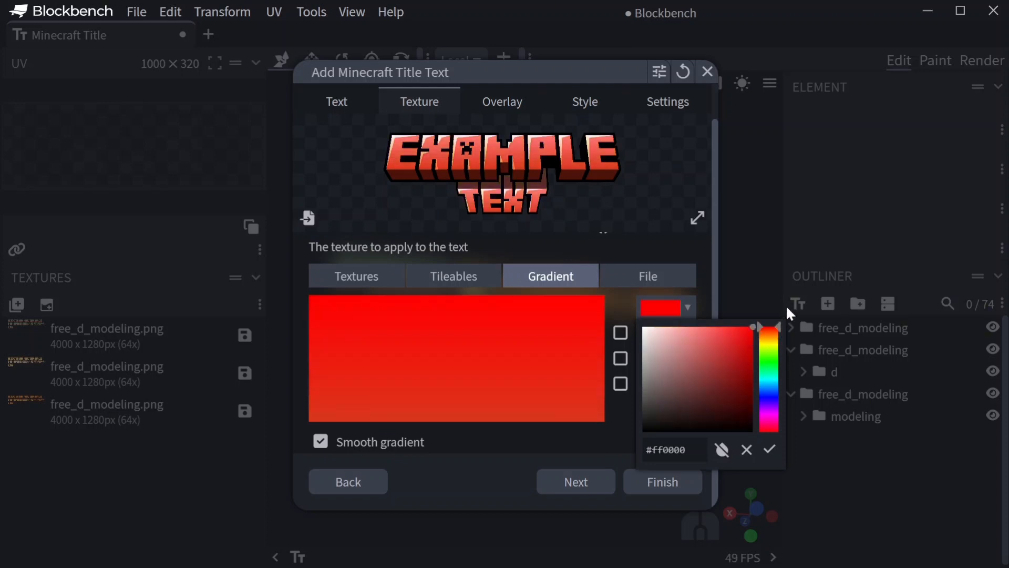
{"action": "left_click", "coordinate": [621, 299]}
Step: Set the gradient's bottom colour to white
{"action": "left_click", "coordinate": [665, 407]}
{"action": "mouse_move", "coordinate": [689, 289]}
{"action": "left_mouse_down"}
{"action": "mouse_move", "coordinate": [650, 282]}
{"action": "mouse_move", "coordinate": [638, 239]}
{"action": "left_mouse_up"}
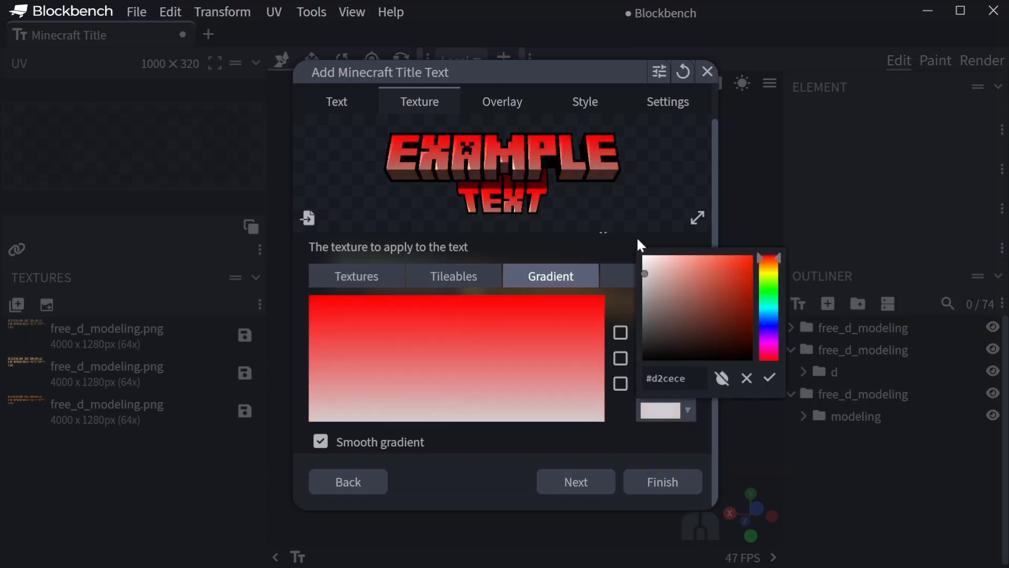
{"action": "left_click", "coordinate": [611, 302]}
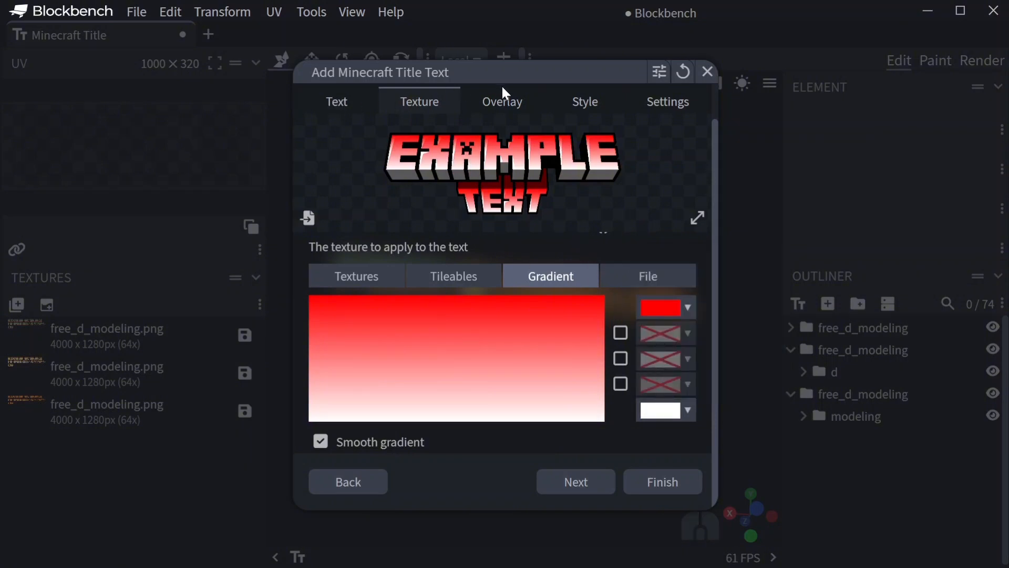
Step: Apply the Shine (Random) overlay to the red gradient text and add it to the scene
{"action": "left_click", "coordinate": [515, 103]}
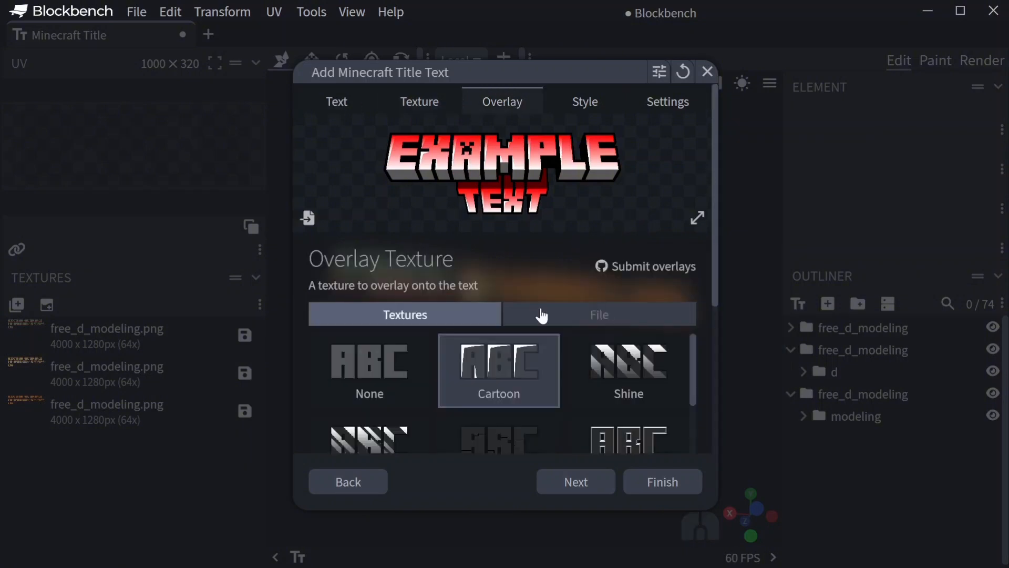
{"action": "scroll", "coordinate": [540, 315], "scroll_direction": "down", "scroll_amount": 3}
{"action": "scroll", "coordinate": [557, 400], "scroll_direction": "up", "scroll_amount": 2}
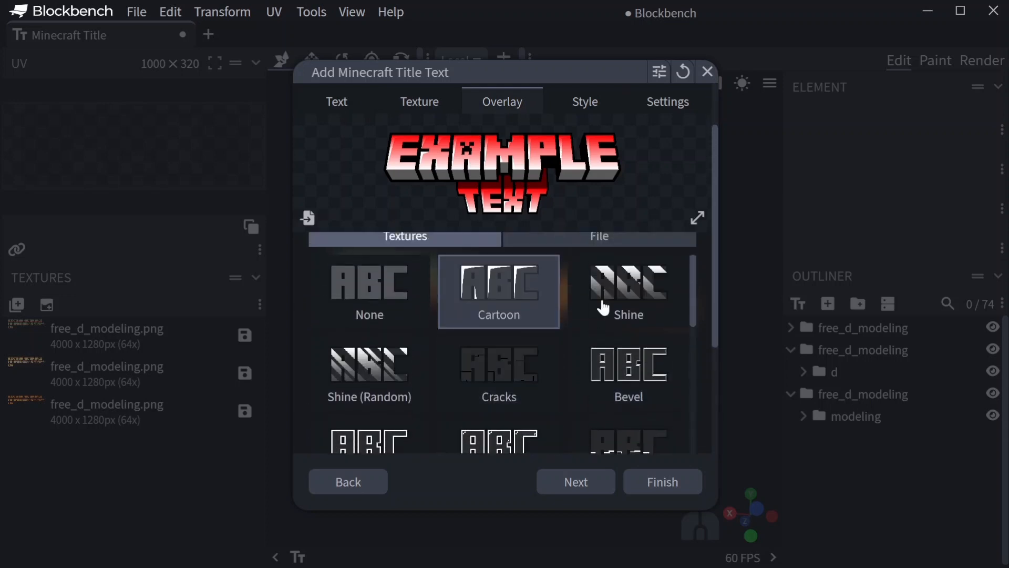
{"action": "left_click", "coordinate": [375, 362]}
{"action": "scroll", "coordinate": [473, 378], "scroll_direction": "down", "scroll_amount": 2}
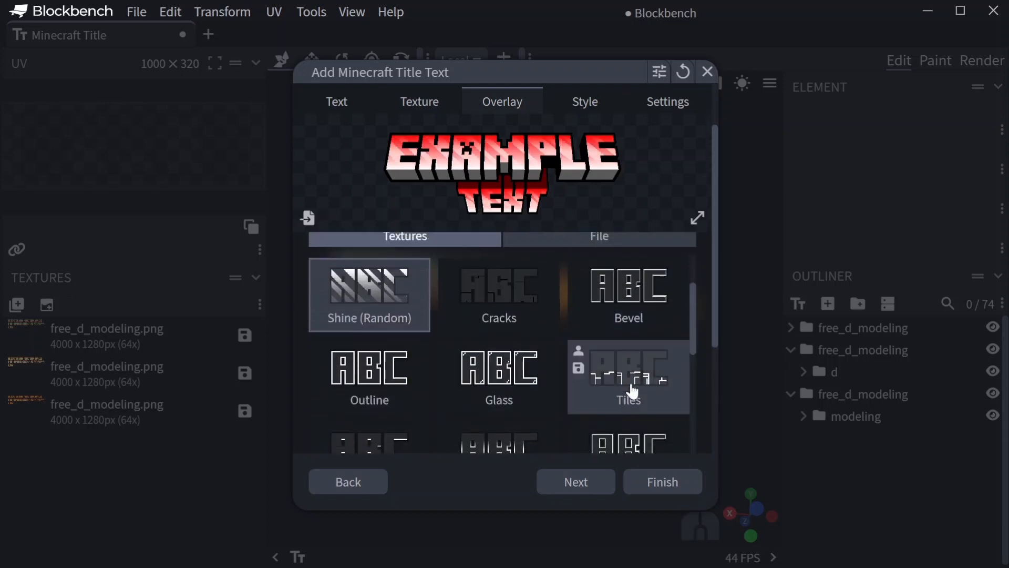
{"action": "left_click", "coordinate": [316, 363]}
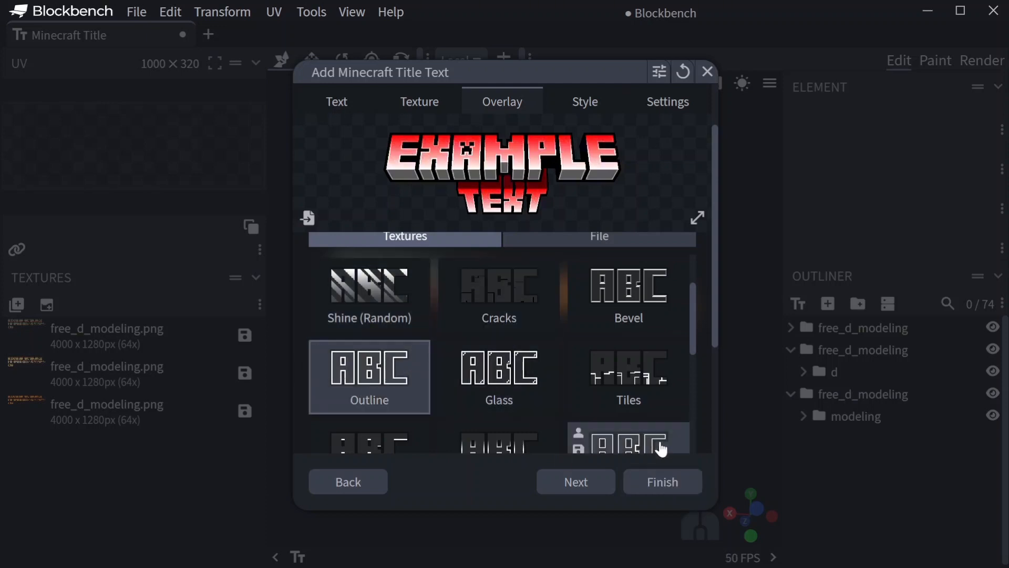
{"action": "left_click", "coordinate": [400, 316]}
{"action": "left_click", "coordinate": [663, 482]}
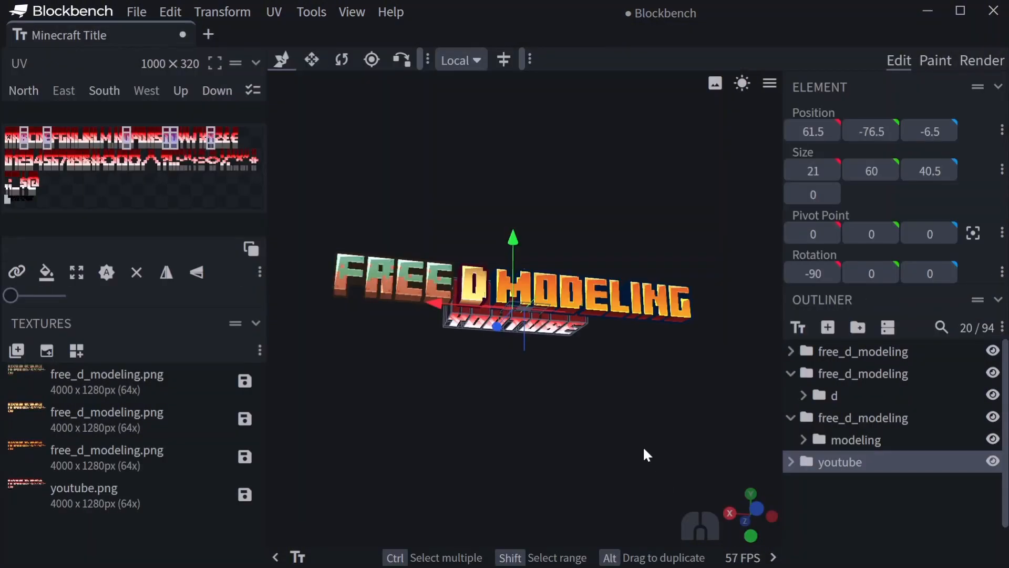
Step: Preview the title from the front in Render mode and return to Edit mode with nothing selected
{"action": "left_click_drag", "start_coordinate": [636, 402], "coordinate": [604, 378]}
{"action": "left_click", "coordinate": [981, 62]}
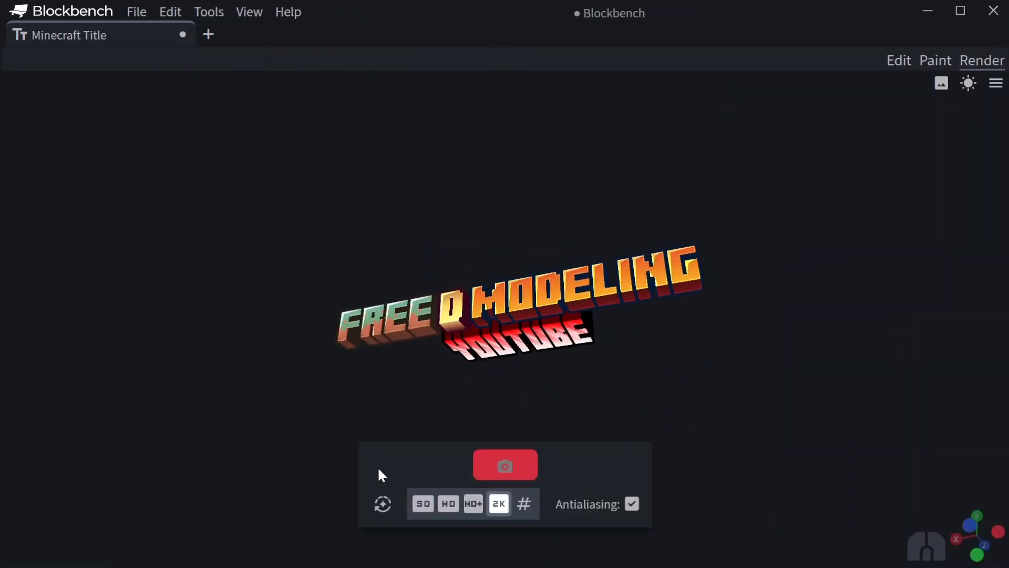
{"action": "left_click", "coordinate": [381, 504]}
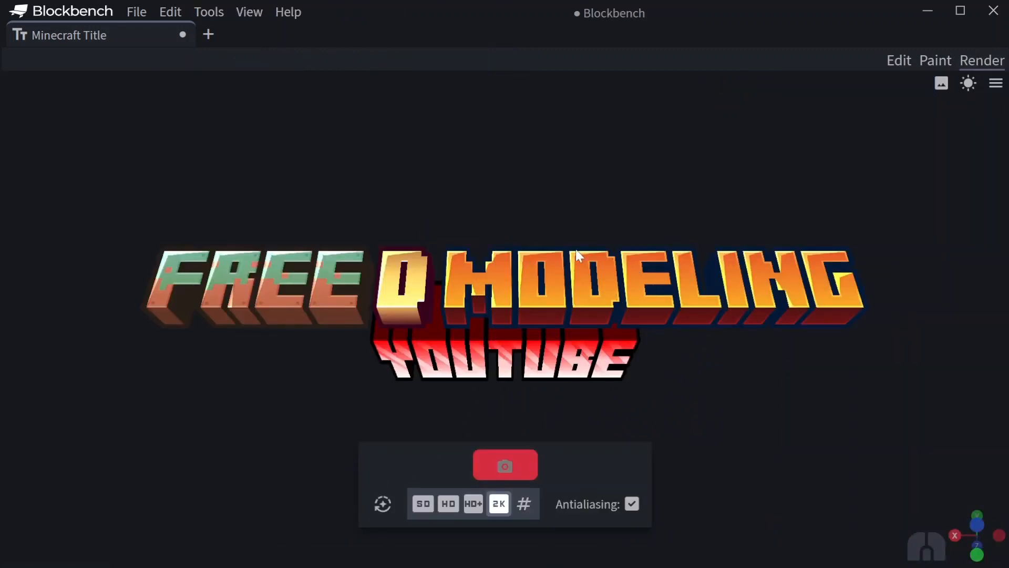
{"action": "left_click", "coordinate": [899, 60]}
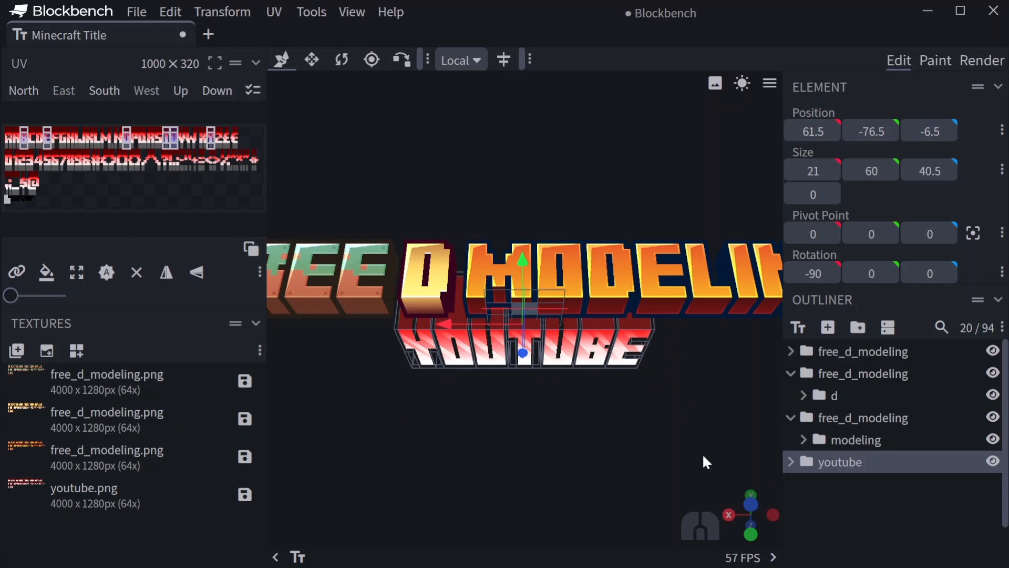
{"action": "left_click", "coordinate": [898, 510]}
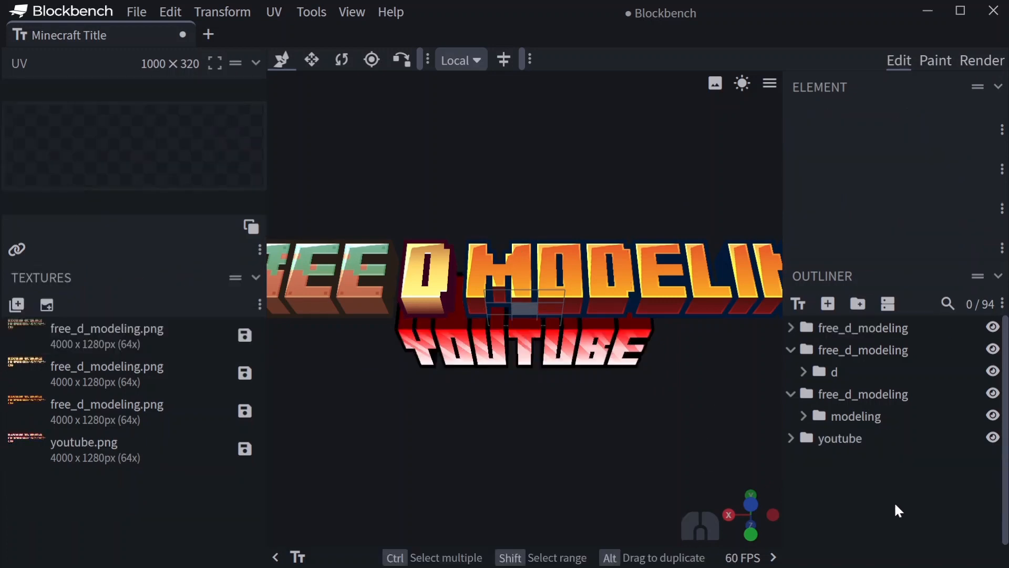
Step: Start another title text of type Bottom and place it on text row 1
{"action": "left_click", "coordinate": [802, 296]}
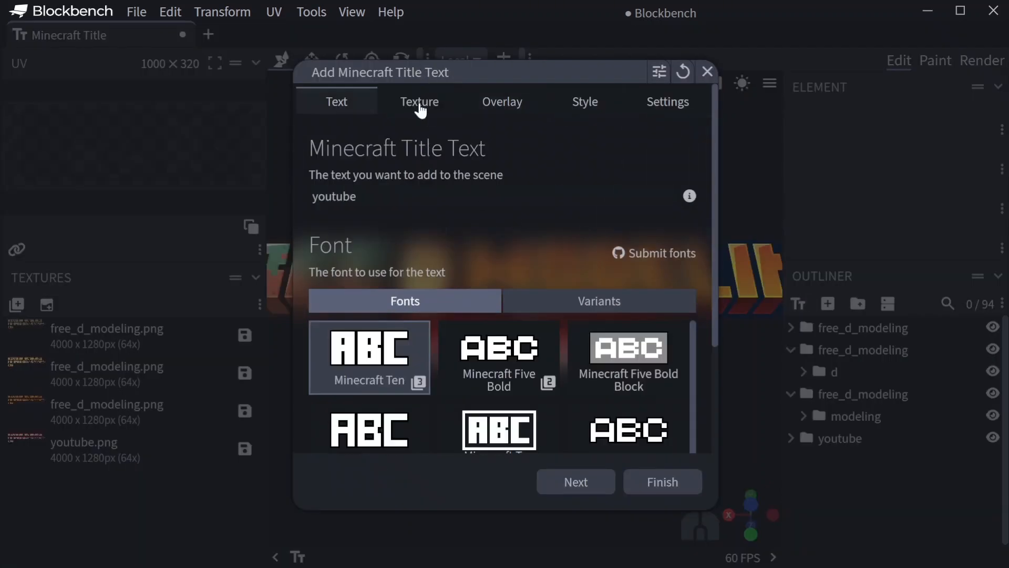
{"action": "scroll", "coordinate": [491, 245], "scroll_direction": "down", "scroll_amount": 5}
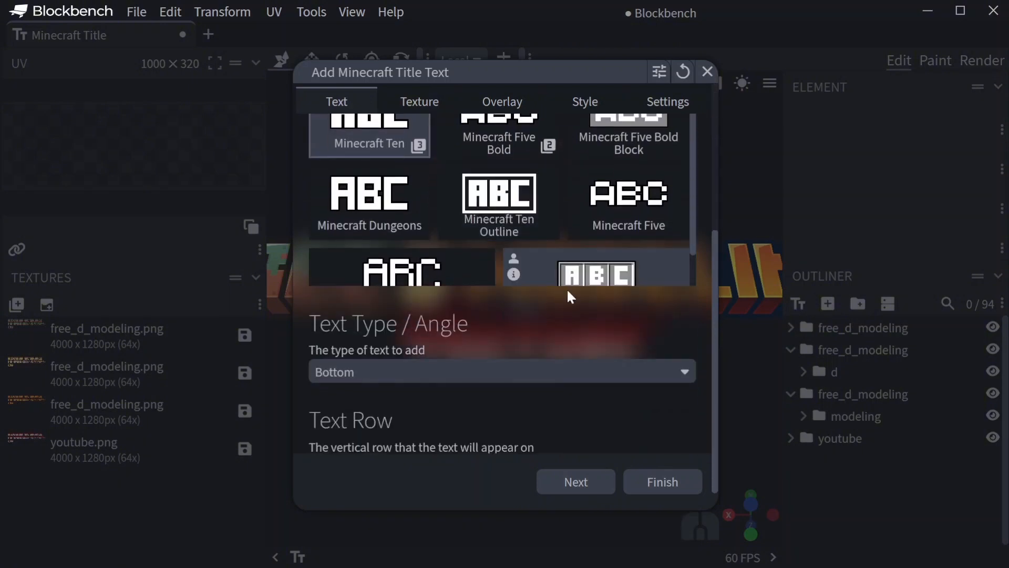
{"action": "left_click_drag", "start_coordinate": [471, 443], "coordinate": [487, 442]}
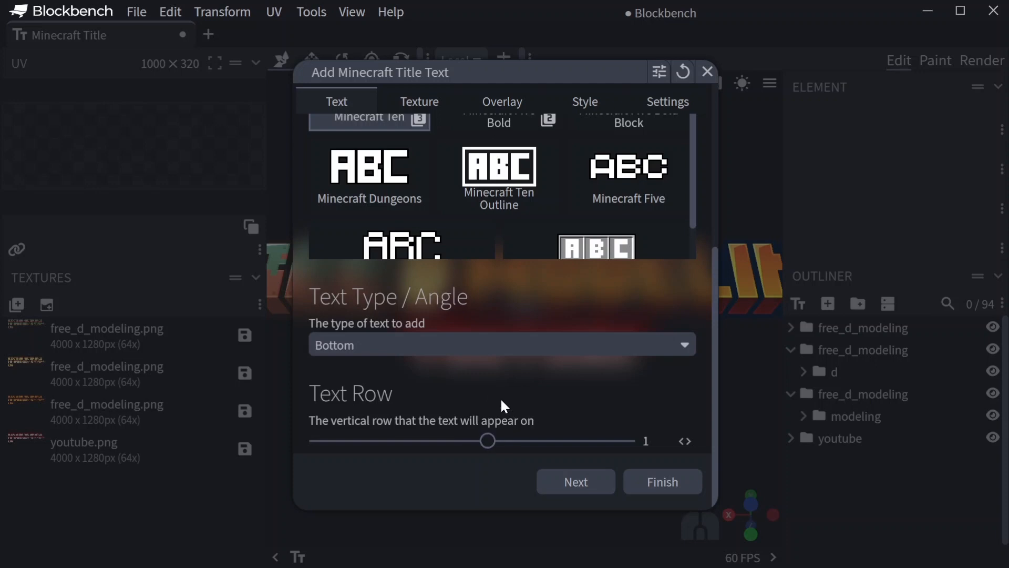
Step: Replace the new bottom row's title text with "like"
{"action": "scroll", "coordinate": [500, 397], "scroll_direction": "up", "scroll_amount": 5}
{"action": "double_click", "coordinate": [408, 195]}
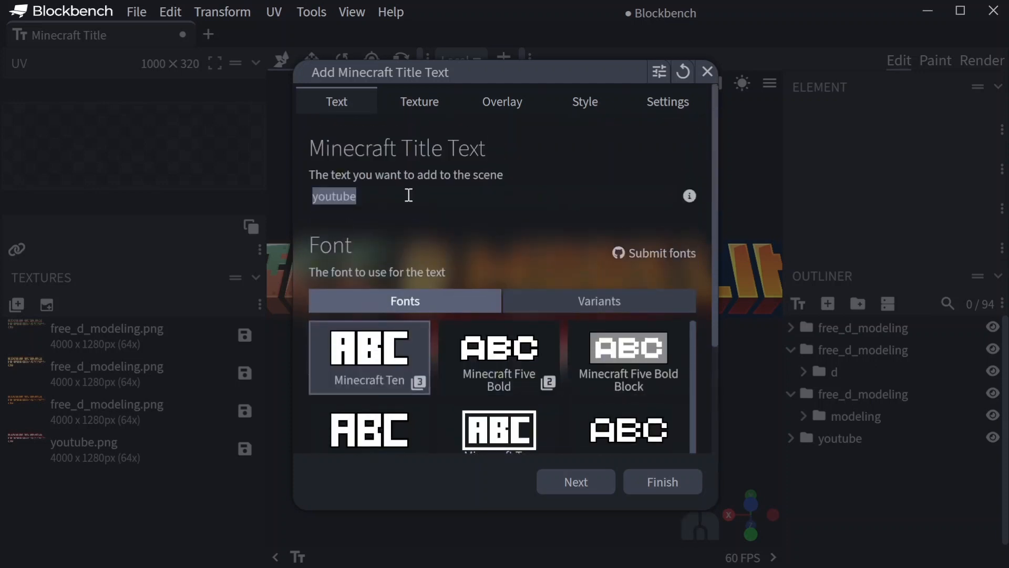
{"action": "type", "text": "li"}
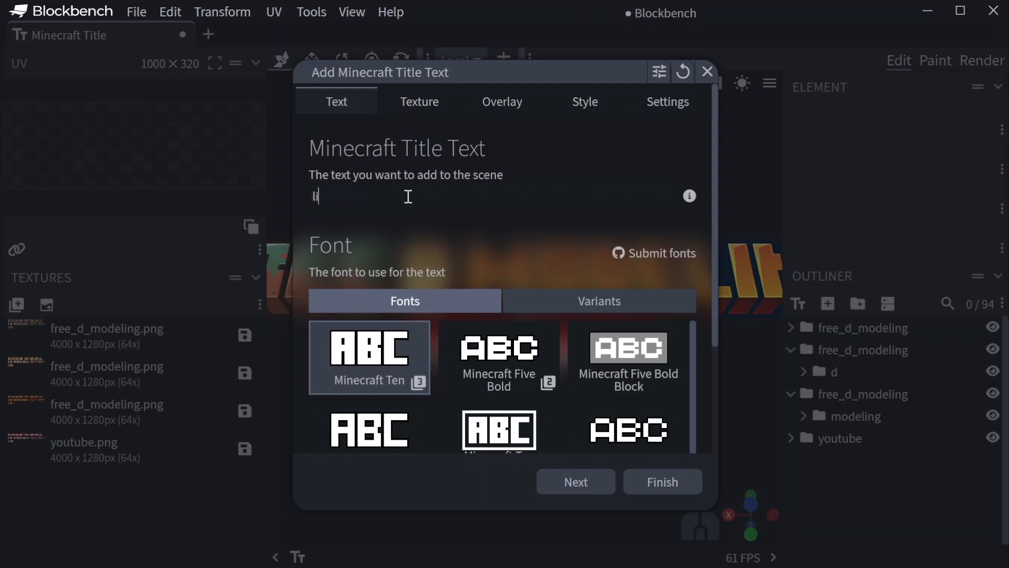
{"action": "type", "text": "ke"}
{"action": "key", "text": "shift"}
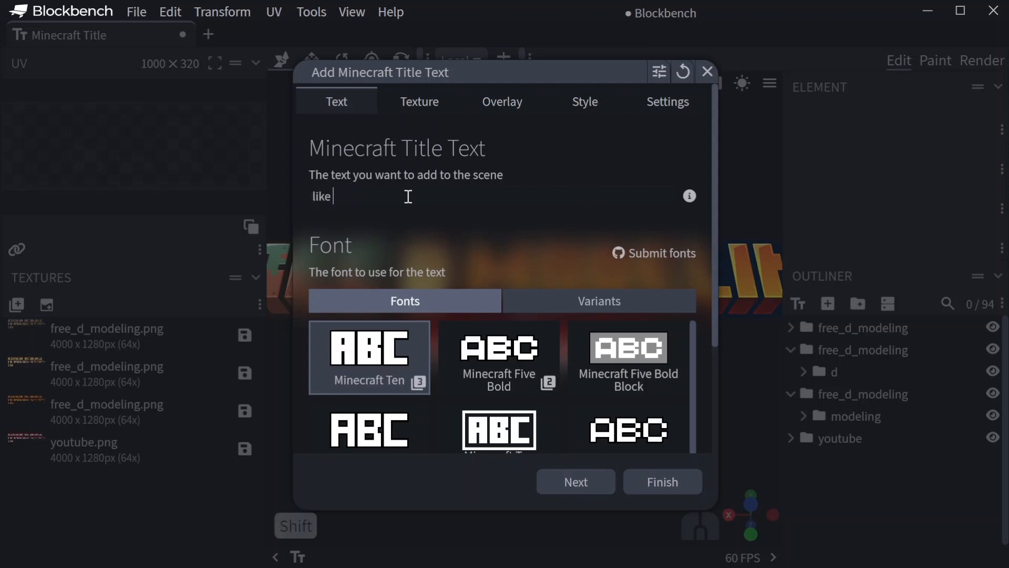
{"action": "type", "text": "& co"}
{"action": "key", "text": "BackSpace"}
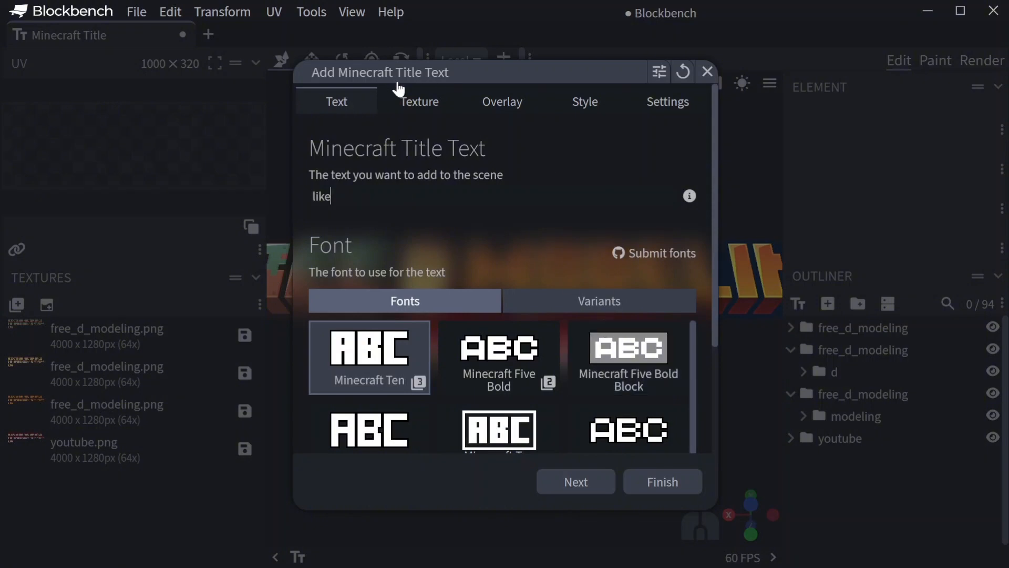
Step: Set the gradient's top colour to cyan (#00ffe3) and add the "like" text to the scene
{"action": "left_click", "coordinate": [419, 102]}
{"action": "left_click", "coordinate": [663, 346]}
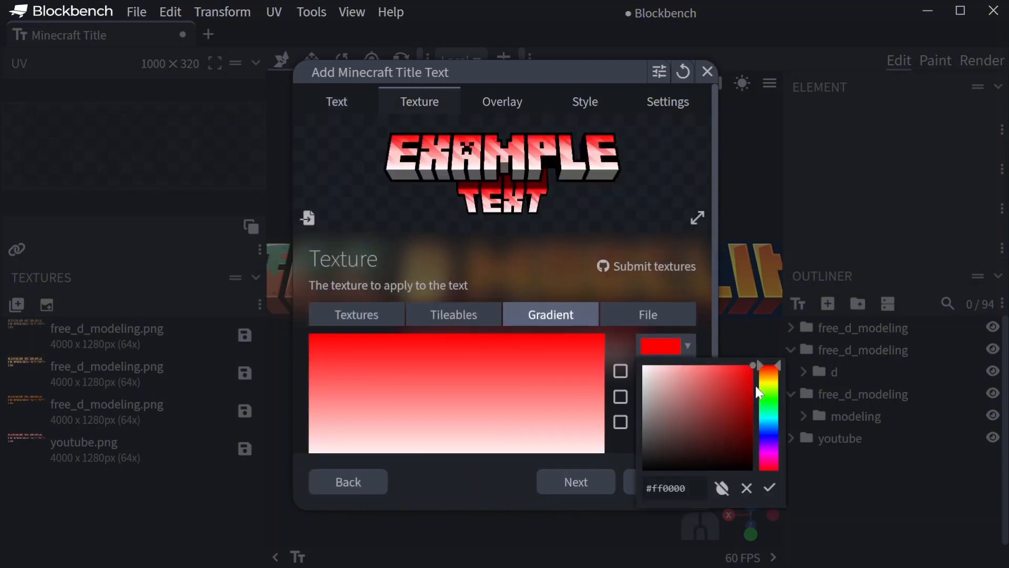
{"action": "left_click", "coordinate": [774, 417]}
{"action": "left_click", "coordinate": [707, 335]}
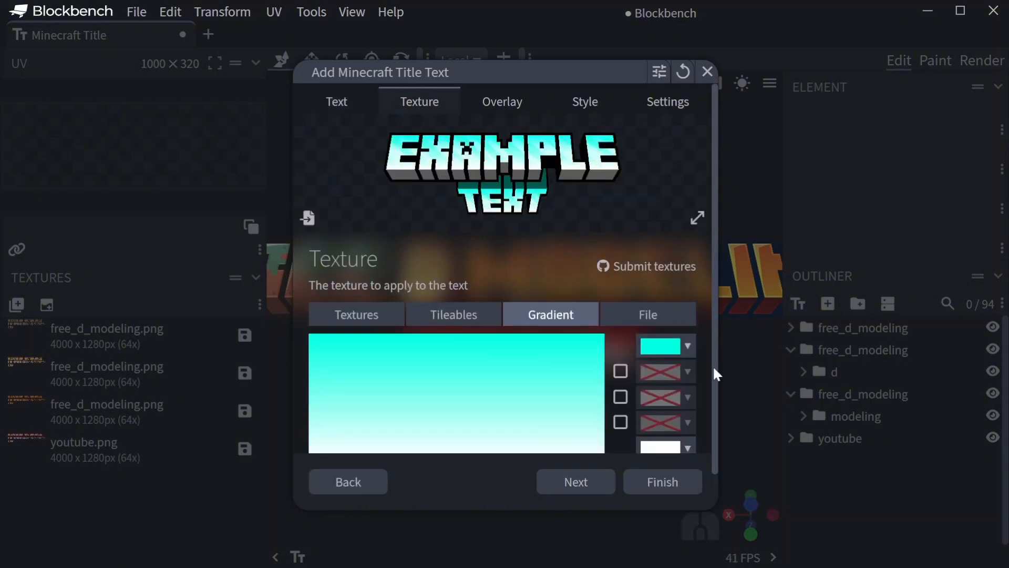
{"action": "left_click", "coordinate": [666, 488]}
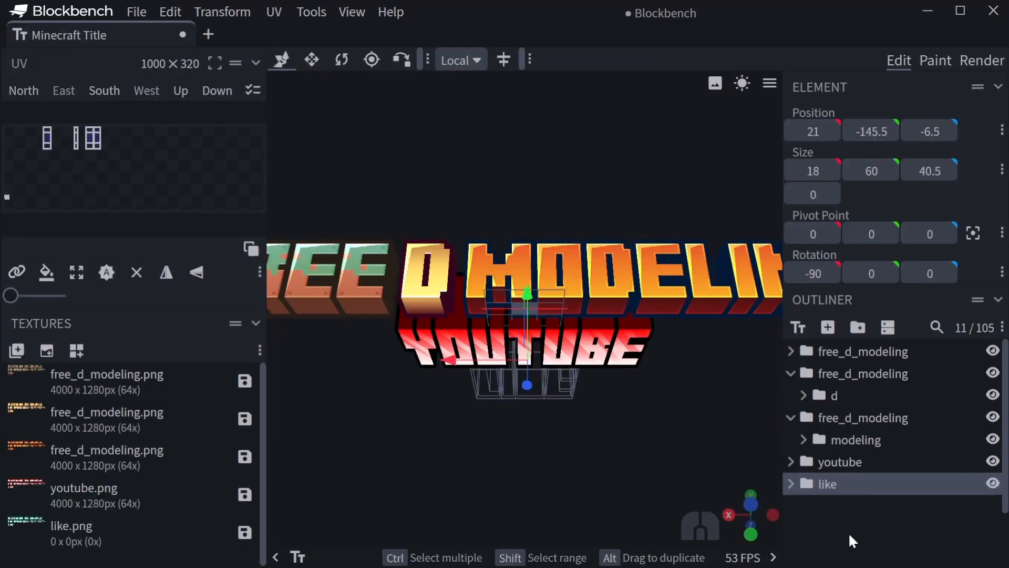
{"action": "scroll", "coordinate": [599, 383], "scroll_direction": "down", "scroll_amount": 4}
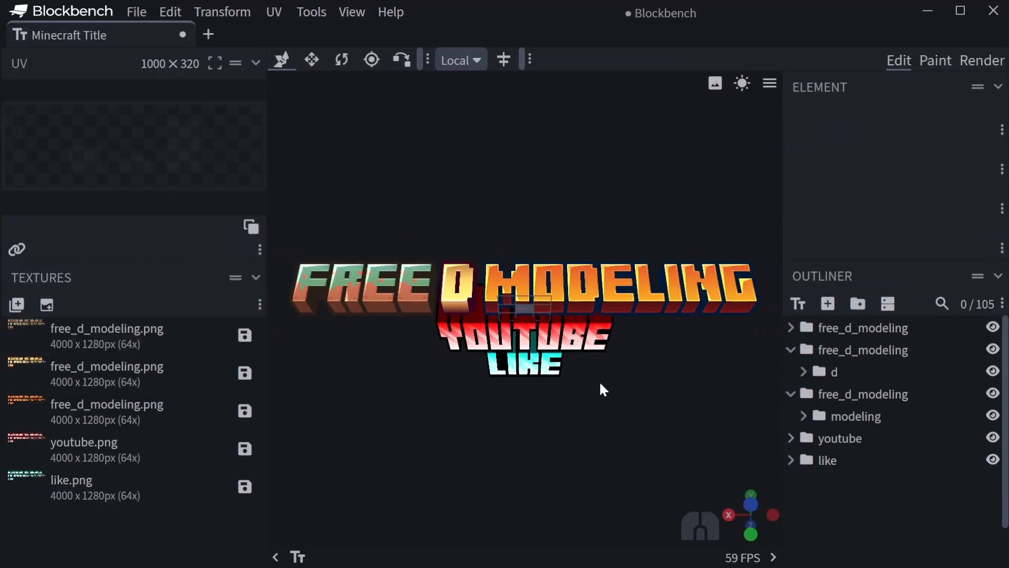
Step: Start another title text reading "comment" and set its text type to Top, on text row 1
{"action": "left_click", "coordinate": [798, 304]}
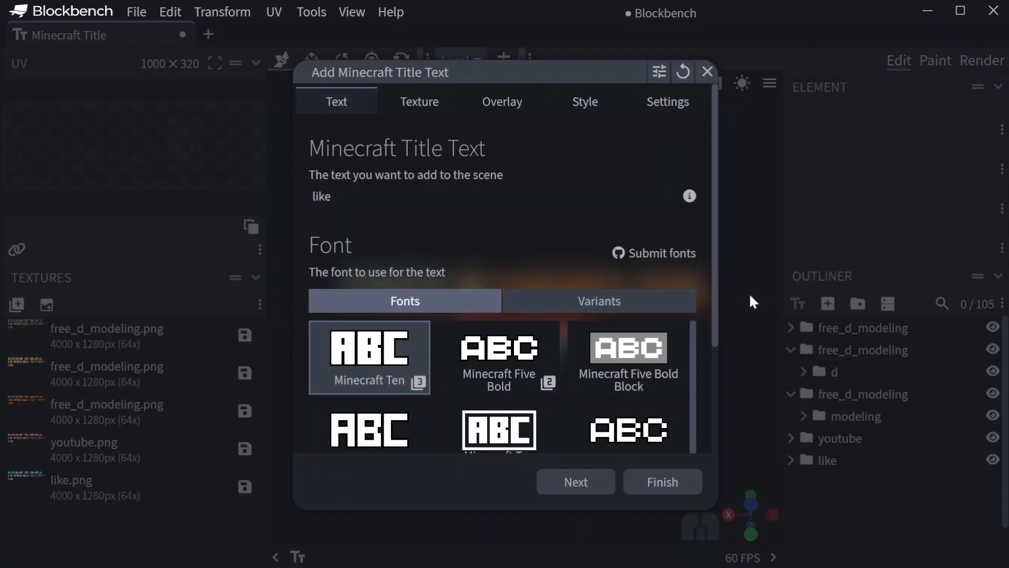
{"action": "double_click", "coordinate": [408, 196]}
{"action": "type", "text": "d"}
{"action": "scroll", "coordinate": [468, 237], "scroll_direction": "down", "scroll_amount": 5}
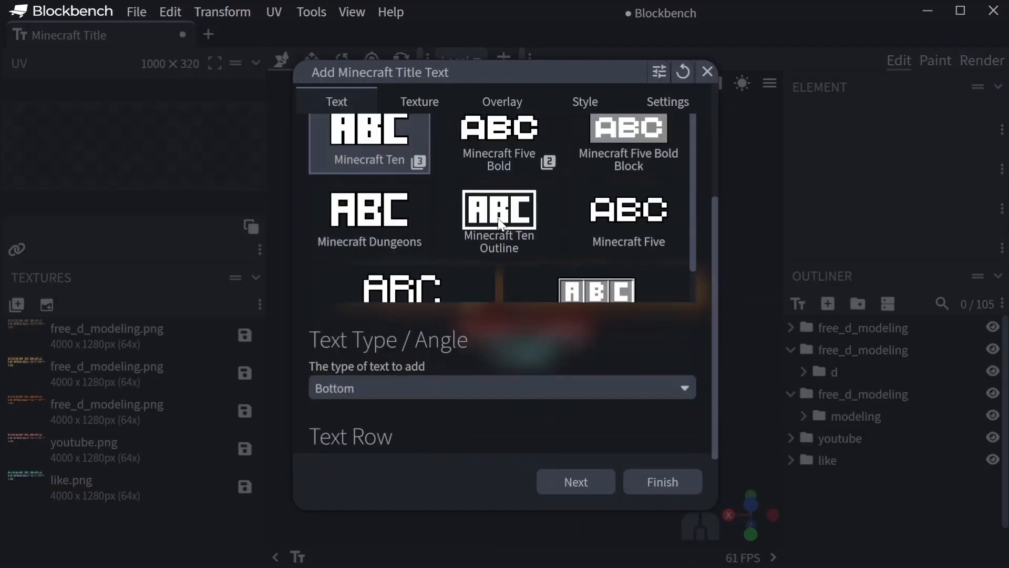
{"action": "left_click", "coordinate": [471, 347]}
{"action": "left_click", "coordinate": [463, 370]}
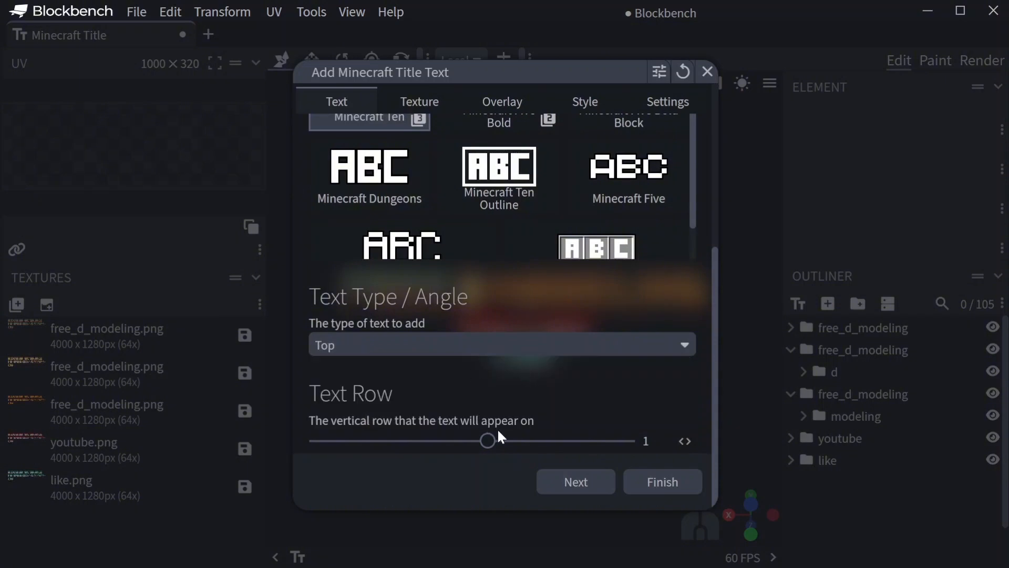
Step: Lighten the gradient's top colour to a pale cyan and add the "comment" text to the scene
{"action": "left_click", "coordinate": [420, 98]}
{"action": "left_click", "coordinate": [662, 347]}
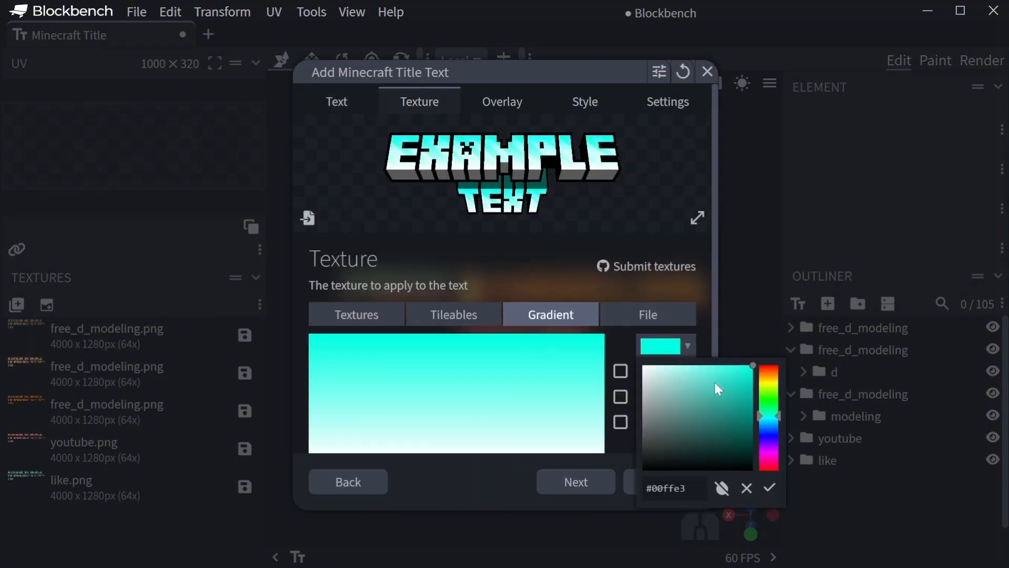
{"action": "left_click_drag", "start_coordinate": [719, 392], "coordinate": [687, 352]}
{"action": "left_click", "coordinate": [638, 286]}
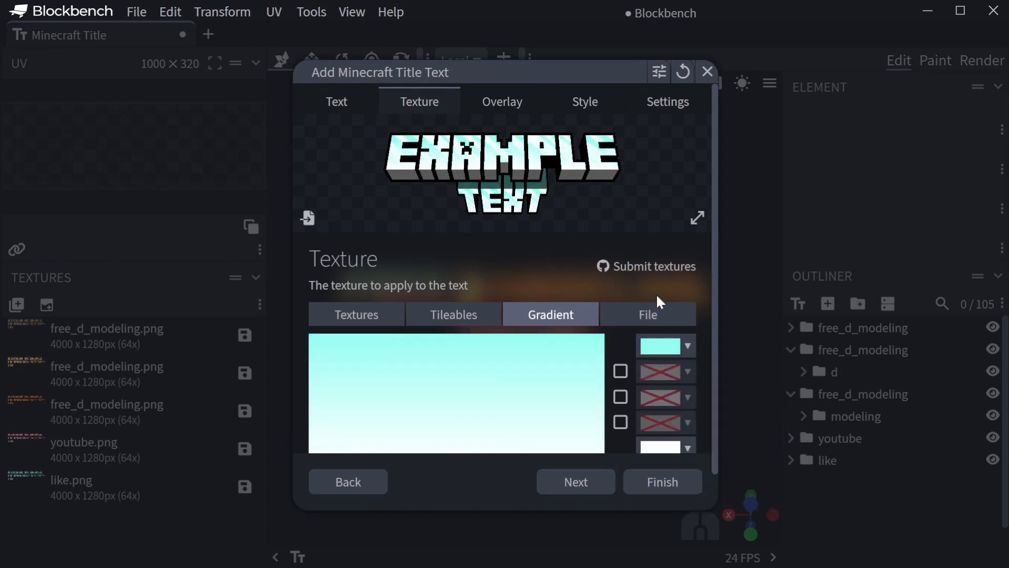
{"action": "left_click", "coordinate": [693, 482]}
{"action": "left_click", "coordinate": [844, 531]}
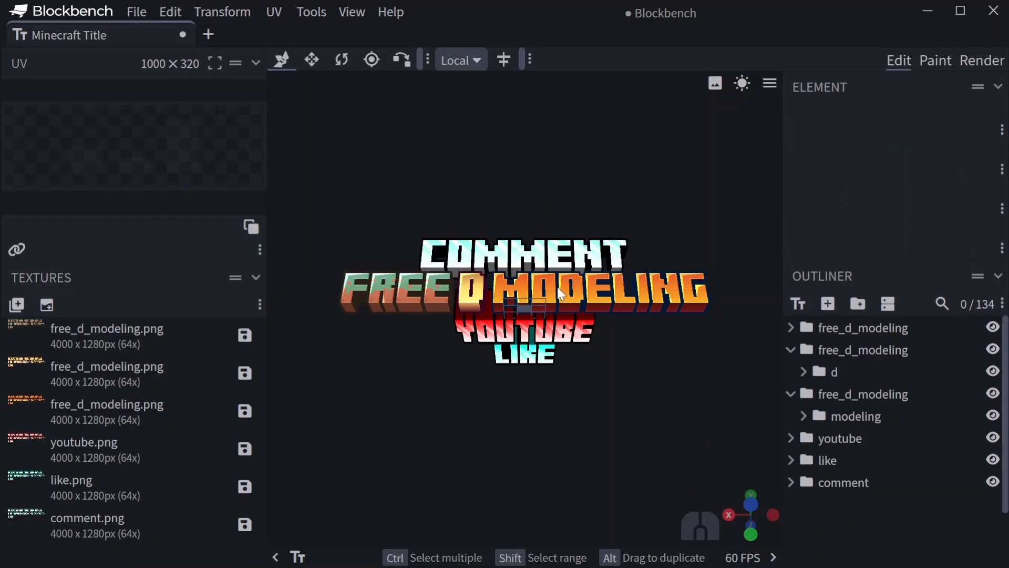
{"action": "scroll", "coordinate": [562, 293], "scroll_direction": "up", "scroll_amount": 5}
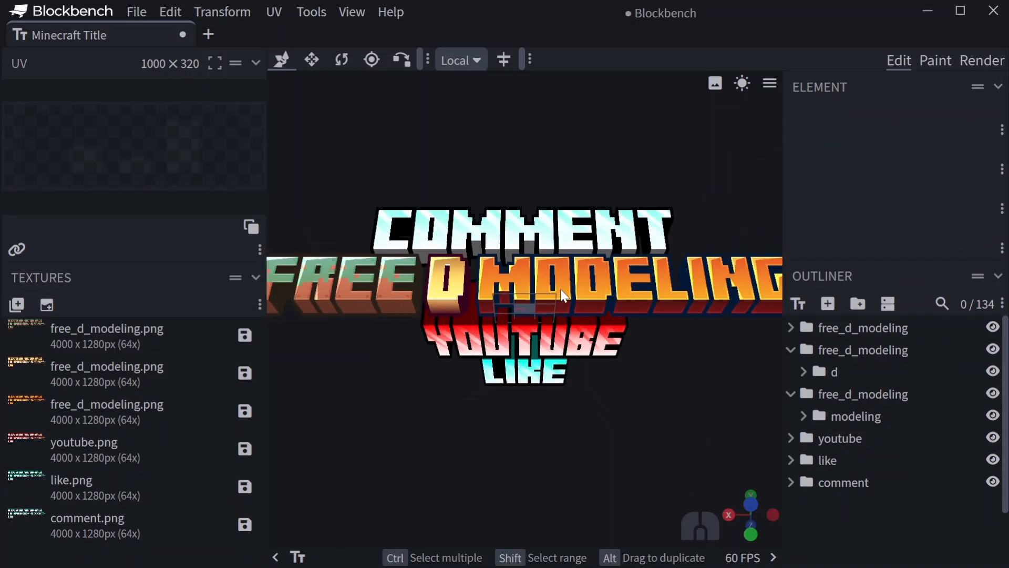
{"action": "scroll", "coordinate": [562, 295], "scroll_direction": "down", "scroll_amount": 5}
{"action": "scroll", "coordinate": [576, 295], "scroll_direction": "up", "scroll_amount": 3}
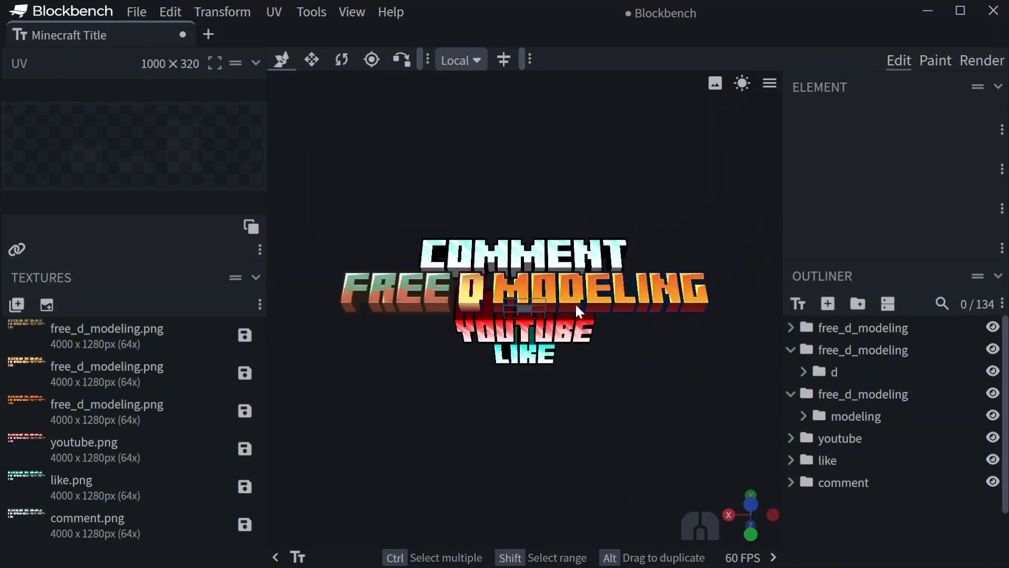
{"action": "left_click_drag", "start_coordinate": [575, 303], "coordinate": [720, 224]}
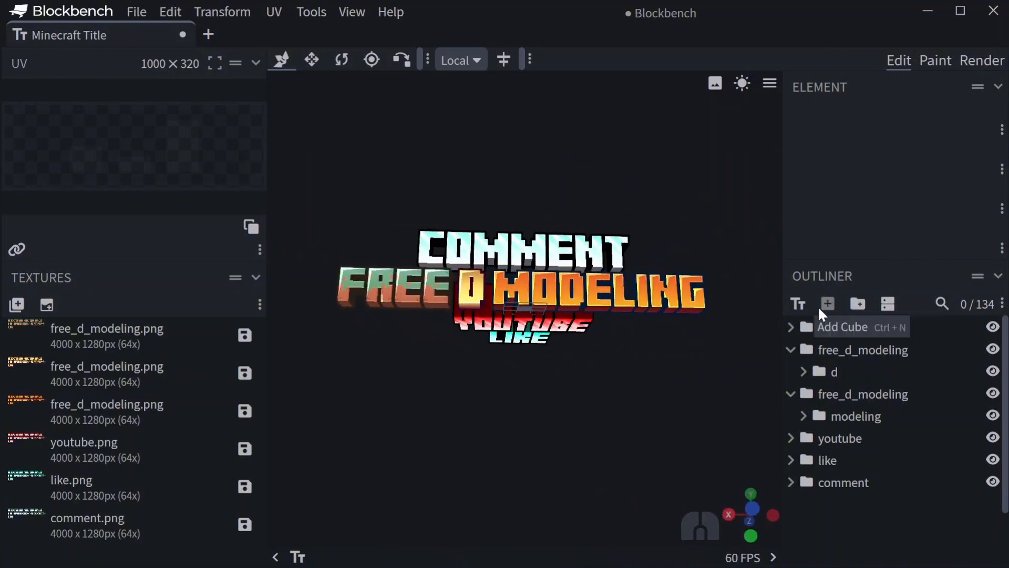
Step: Start another title text reading "subscribe for a cookie" and set its text type to Small
{"action": "left_click", "coordinate": [796, 299]}
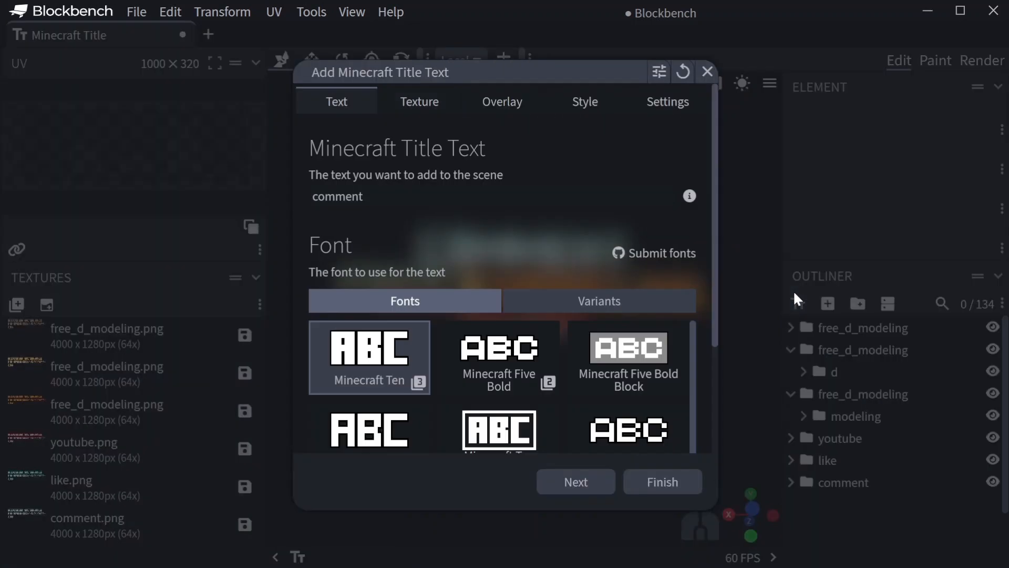
{"action": "double_click", "coordinate": [393, 188]}
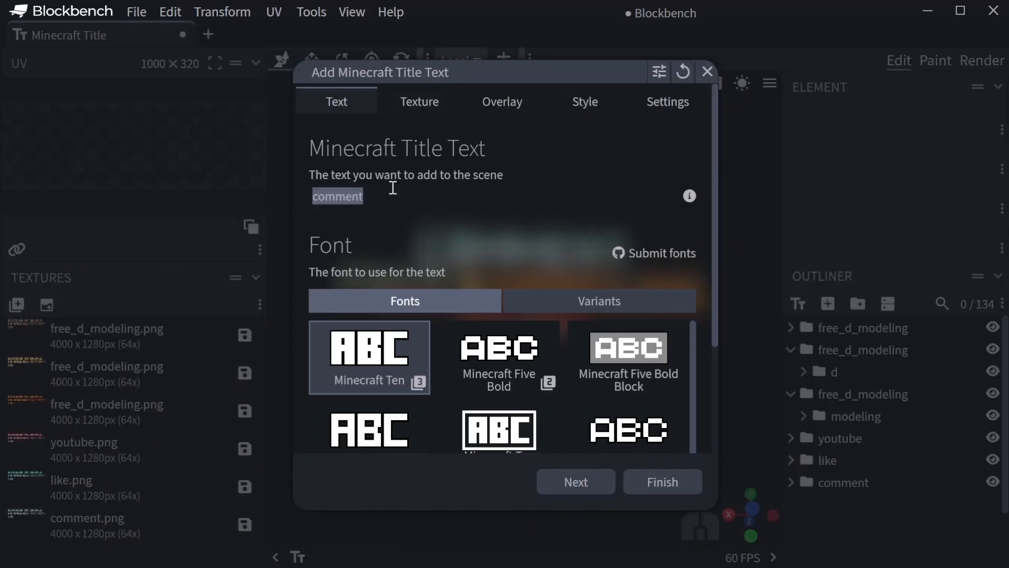
{"action": "type", "text": "subscribe for a cookie"}
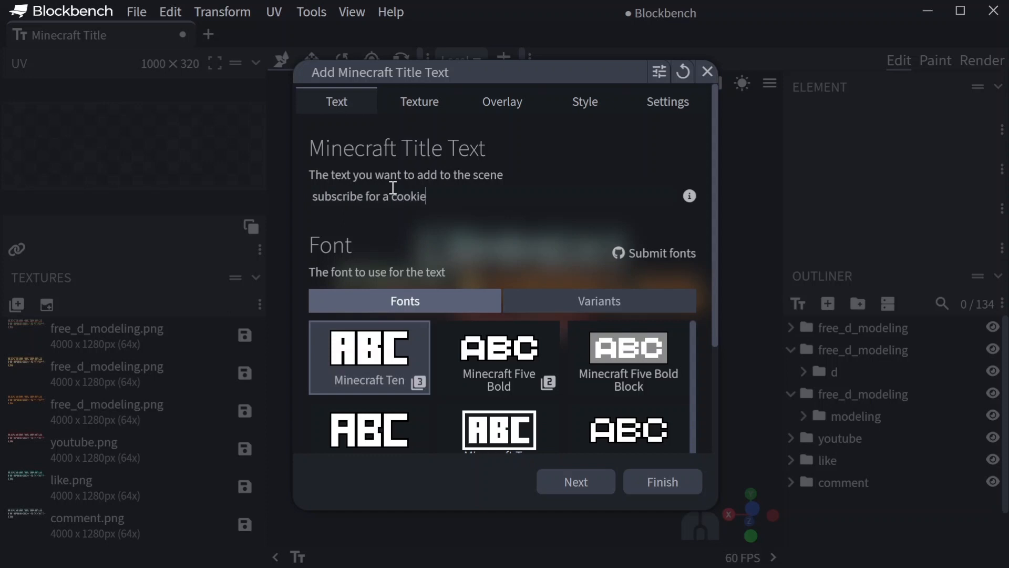
{"action": "scroll", "coordinate": [416, 170], "scroll_direction": "down", "scroll_amount": 2}
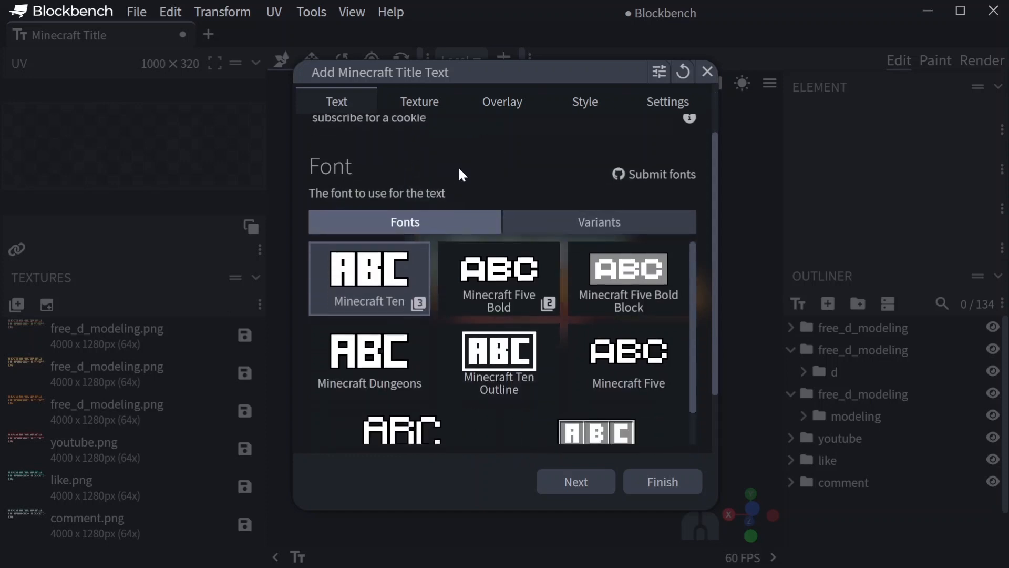
{"action": "scroll", "coordinate": [459, 166], "scroll_direction": "down", "scroll_amount": 4}
{"action": "left_click", "coordinate": [427, 344]}
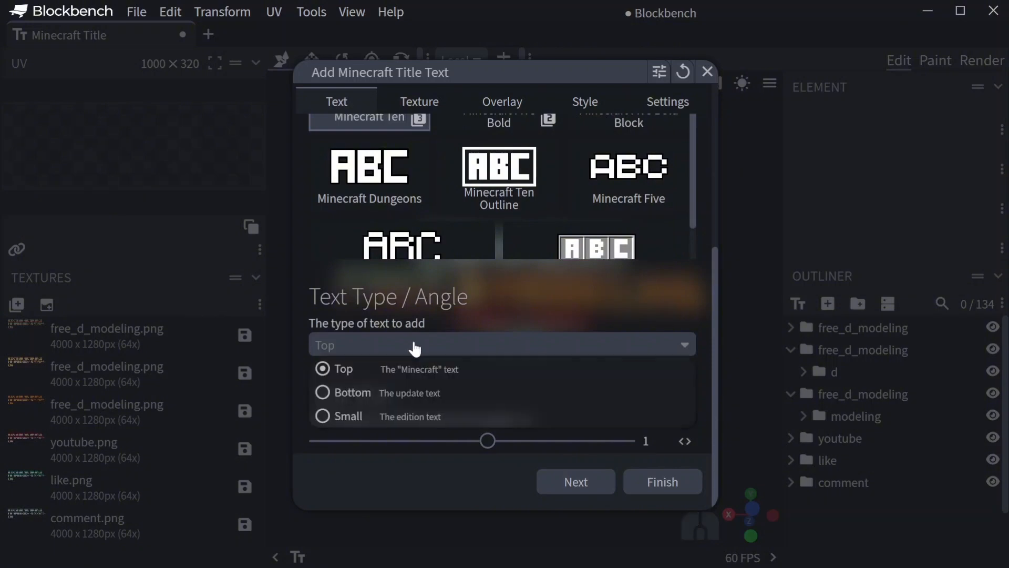
{"action": "left_click", "coordinate": [420, 413]}
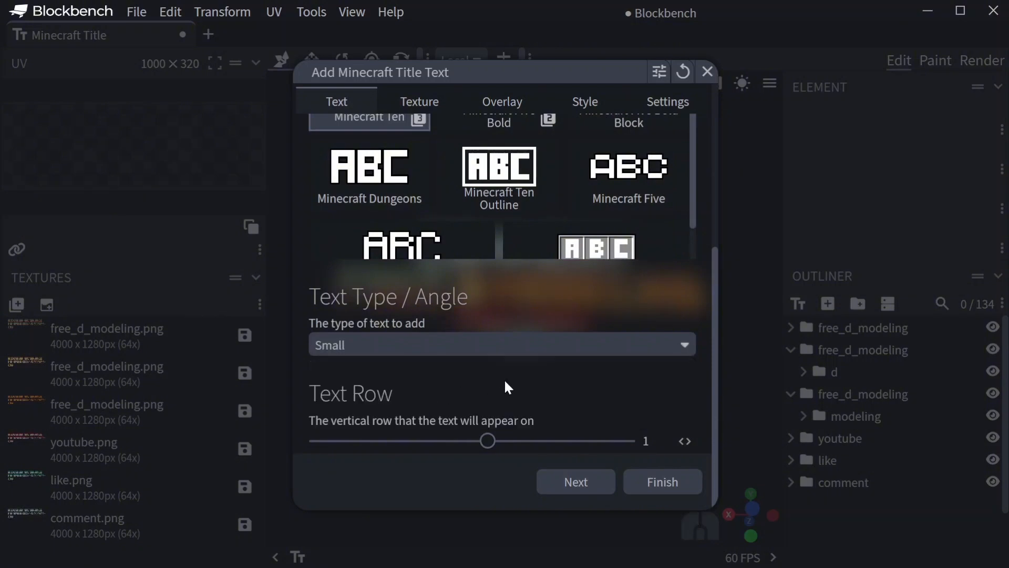
Step: Lower the small text's row, use the Minecraft Five Bold Block font, and add it to the scene
{"action": "left_click_drag", "start_coordinate": [488, 443], "coordinate": [473, 442]}
{"action": "scroll", "coordinate": [501, 409], "scroll_direction": "up", "scroll_amount": 5}
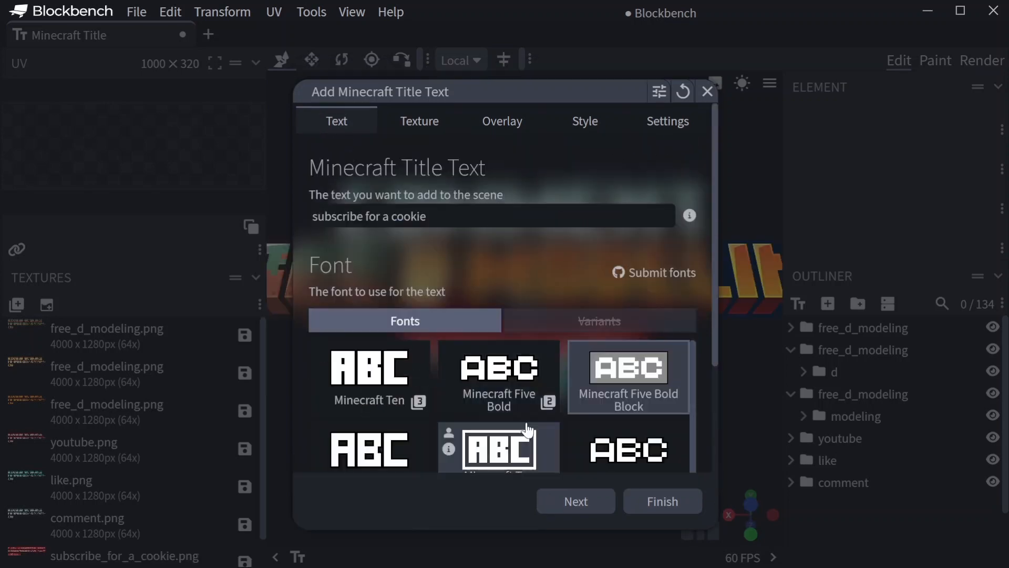
{"action": "left_click", "coordinate": [671, 505]}
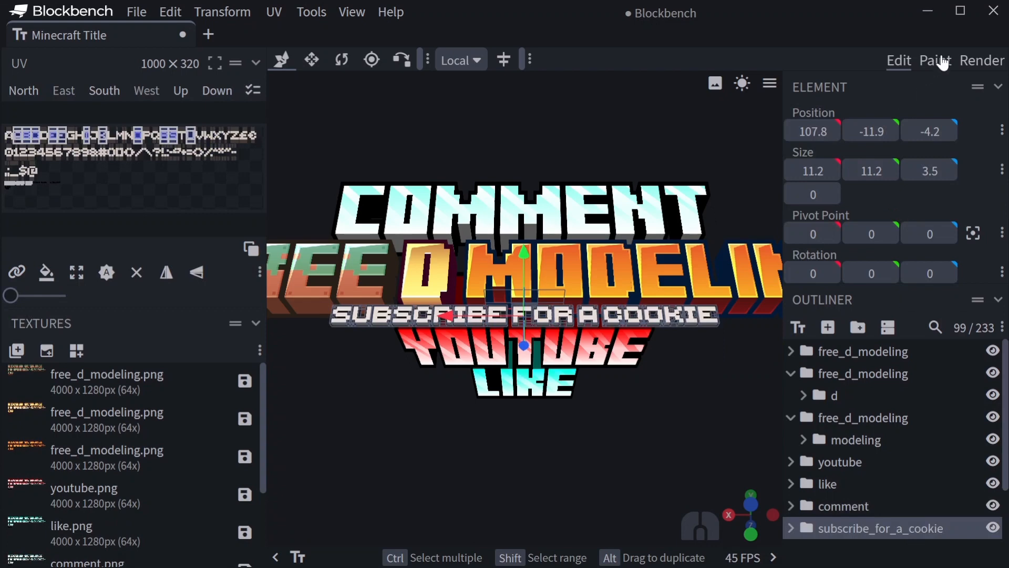
Step: Render the complete title as a 2K image with antialiasing from Render mode
{"action": "left_click", "coordinate": [981, 61]}
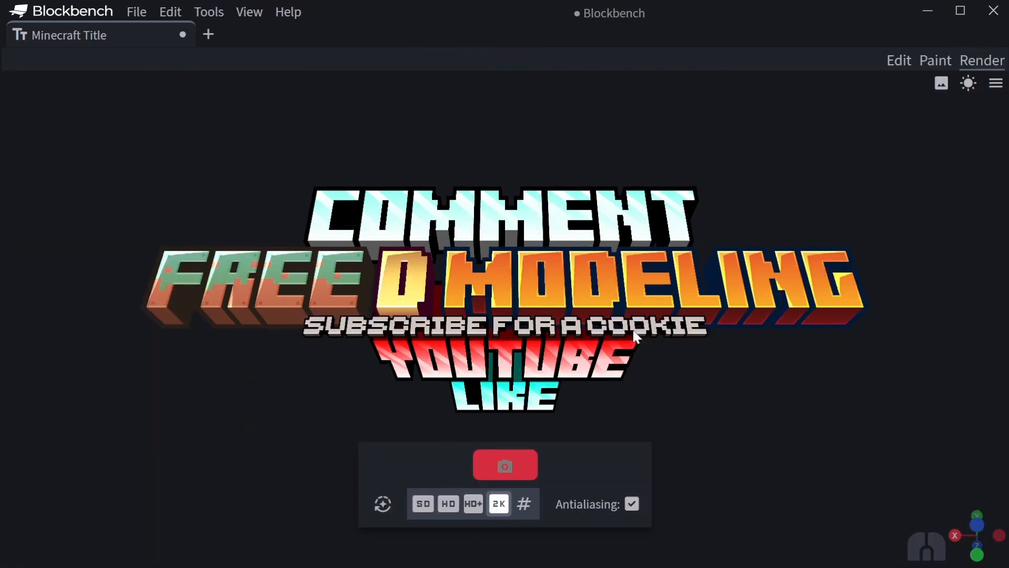
{"action": "left_click", "coordinate": [492, 464]}
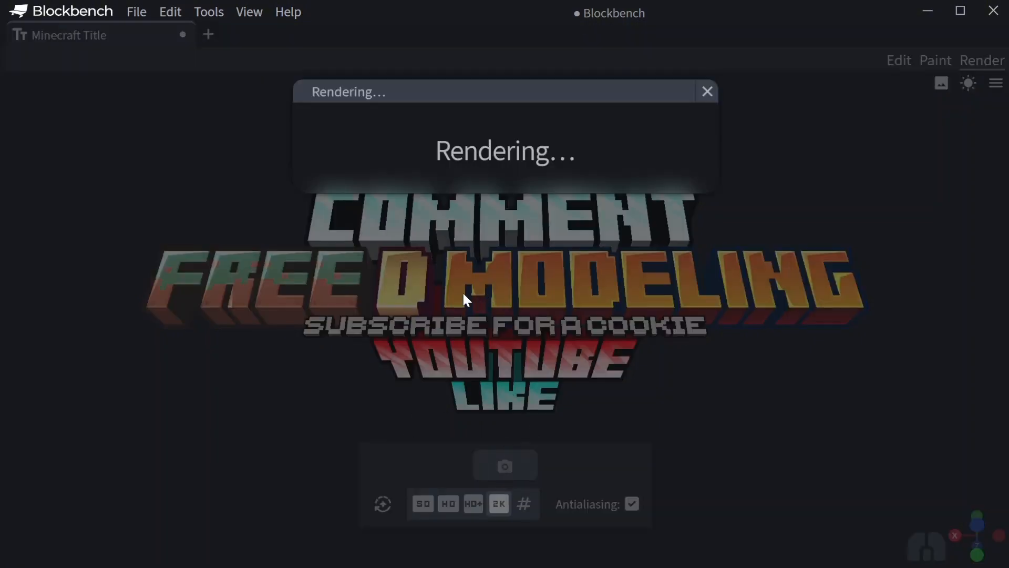